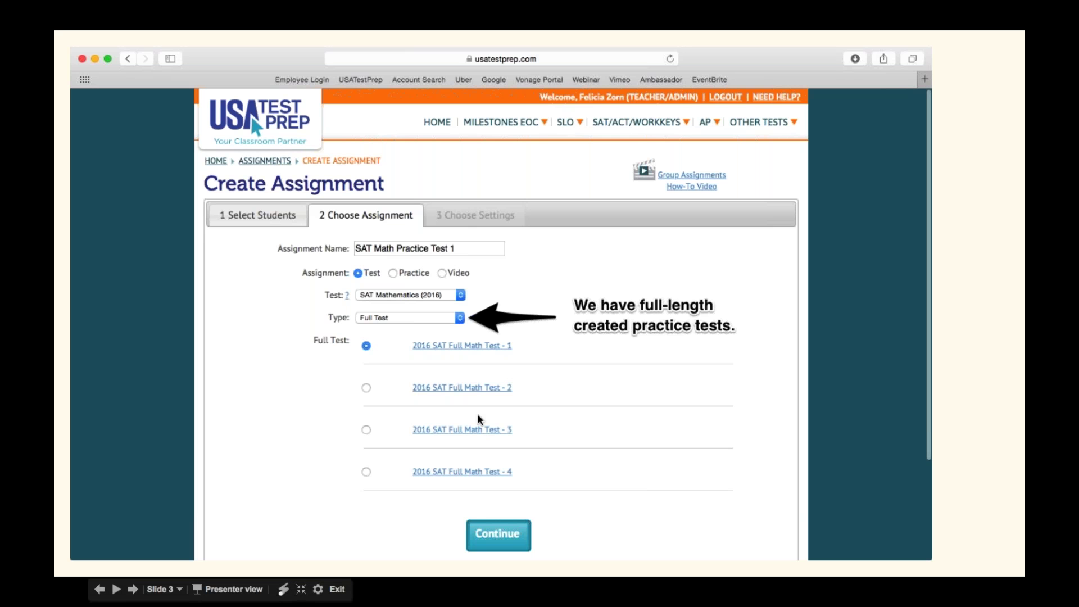
Advance the slideshow from slide 3 to slide 5, the results page with composite score 350.
click(507, 531)
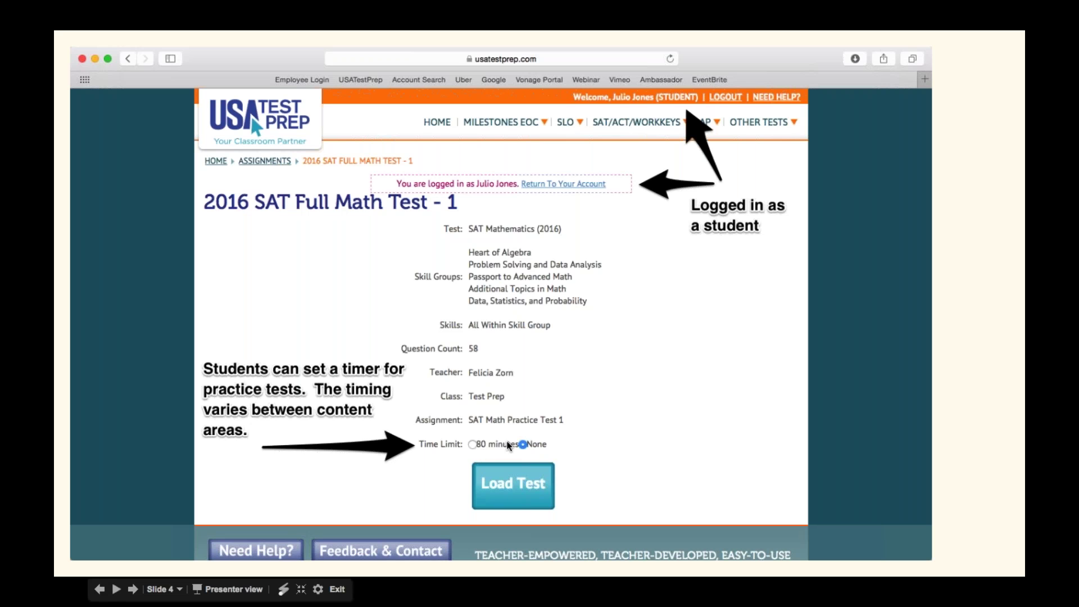
click(551, 380)
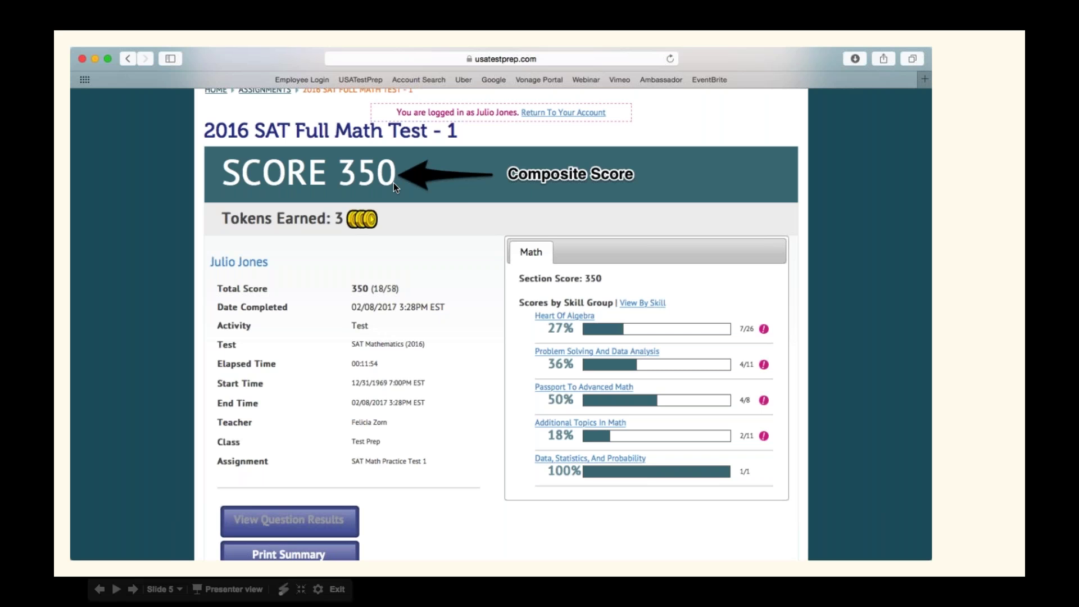
Move past the domain-percentages slide 6 to slide 7, showing the Remediation Needed pop-up.
key(Right)
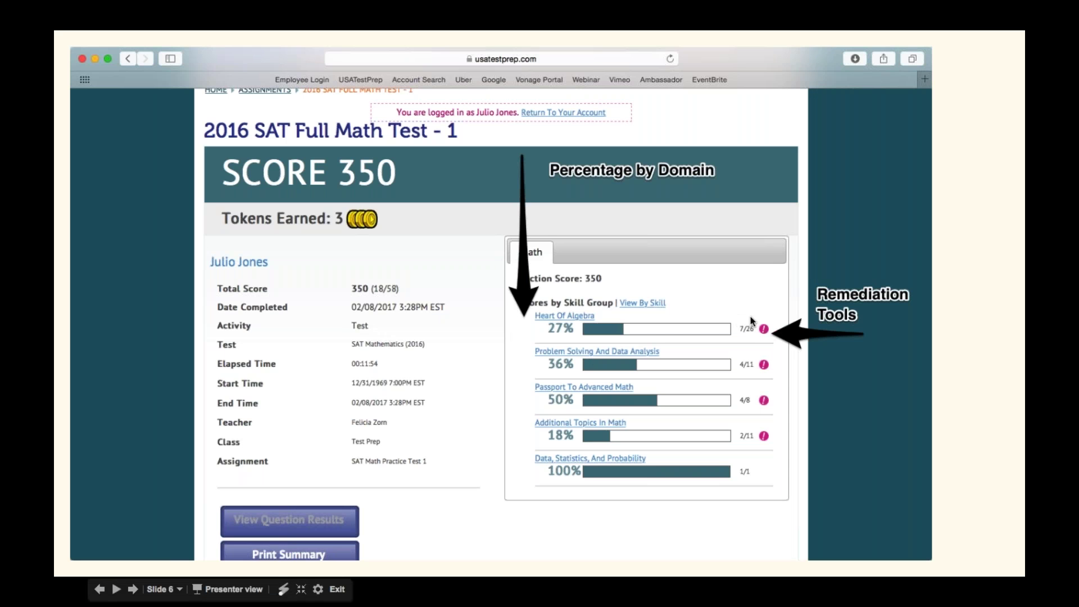
click(794, 328)
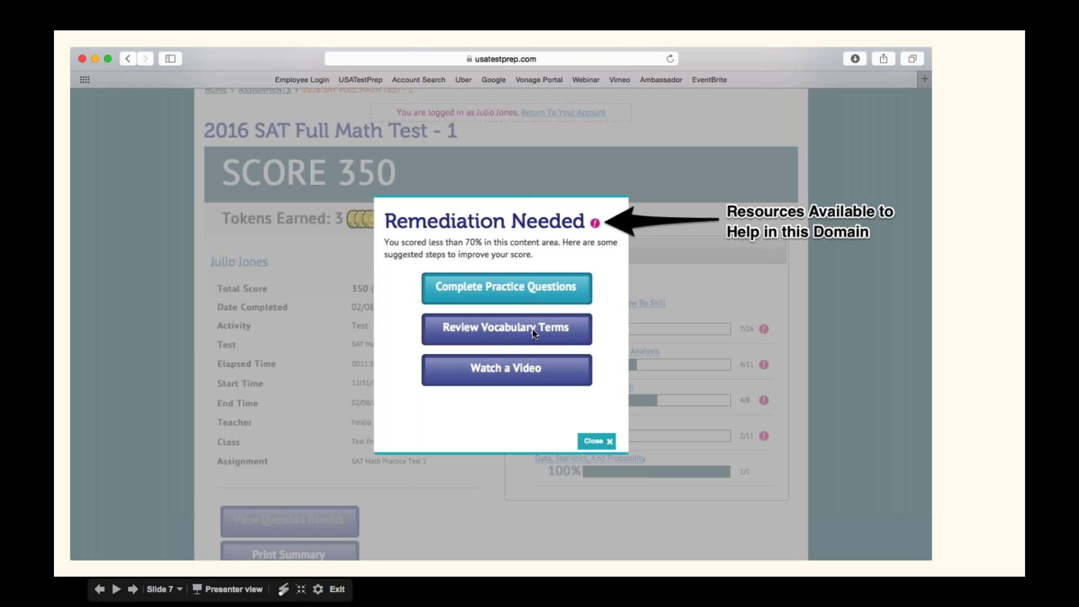
Advance to slide 8, the student home page listing SAT, ACT and WorkKeys subjects.
click(600, 364)
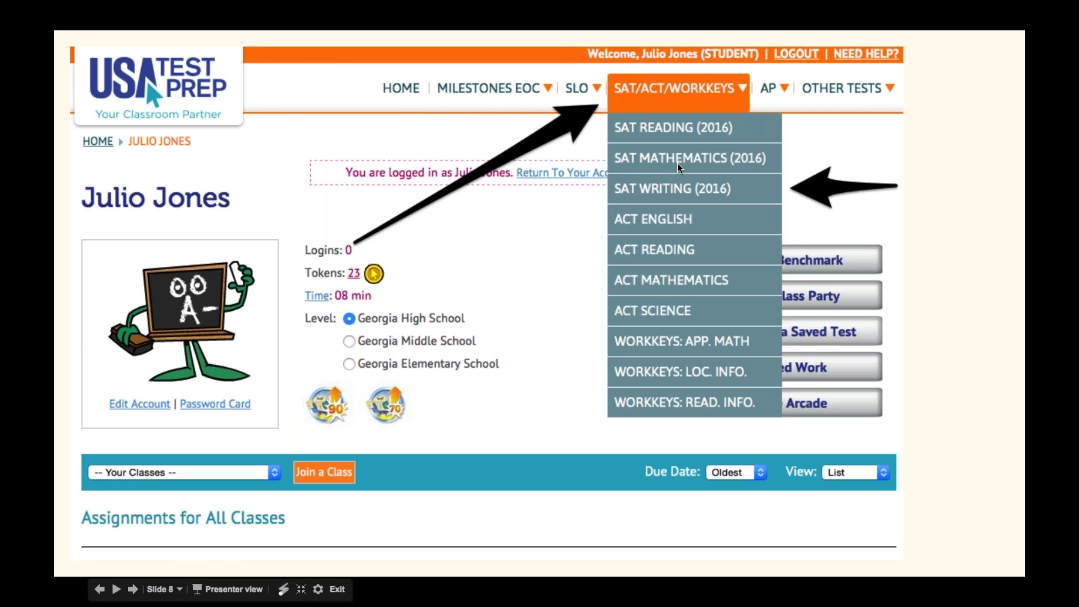
Advance through the SAT Mathematics standards and HA.1 resources slides to the DEMO slide 11.
key(Right)
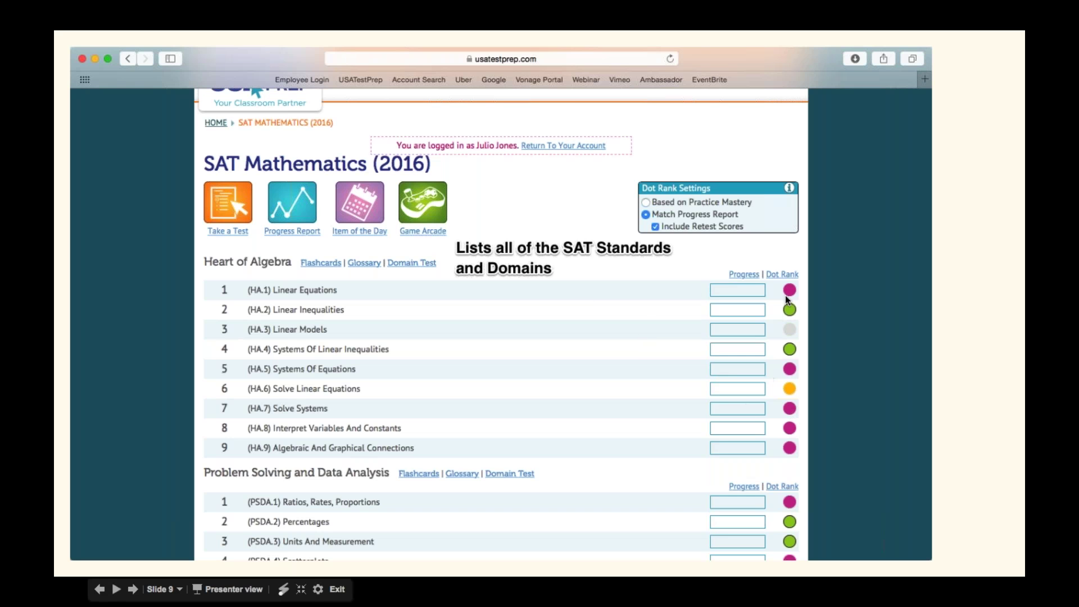
click(633, 319)
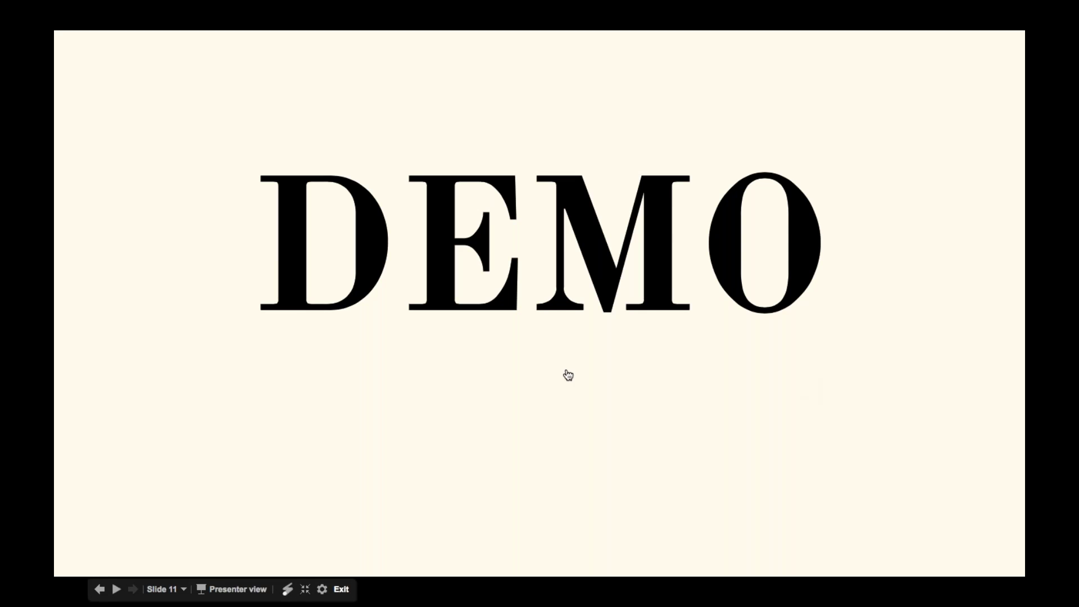
Exit the slideshow, minimize Safari, and restore the USATestPrep teacher home page window.
key(Escape)
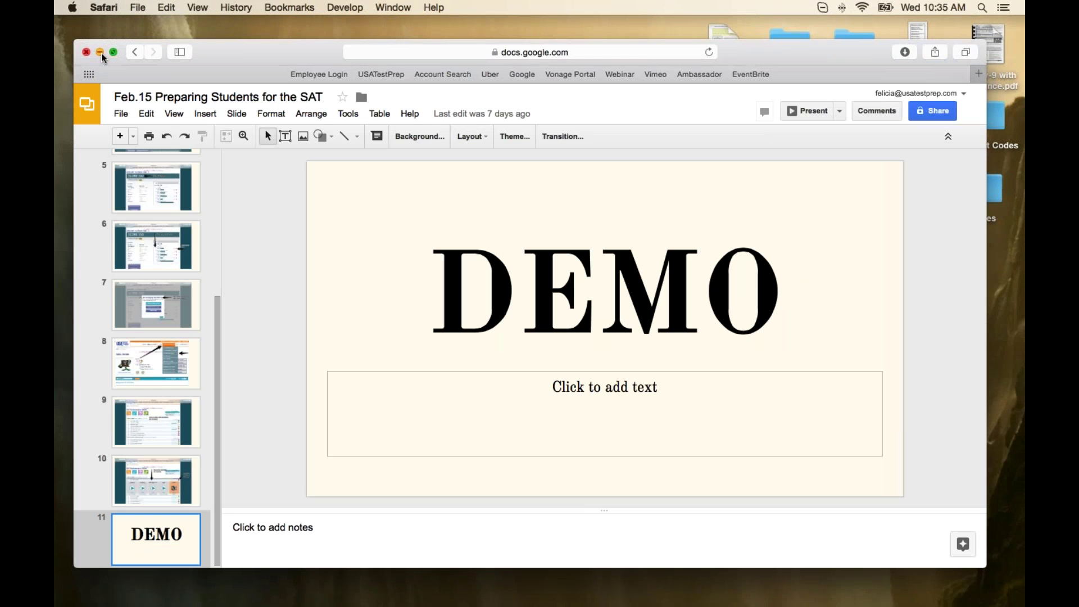
click(101, 51)
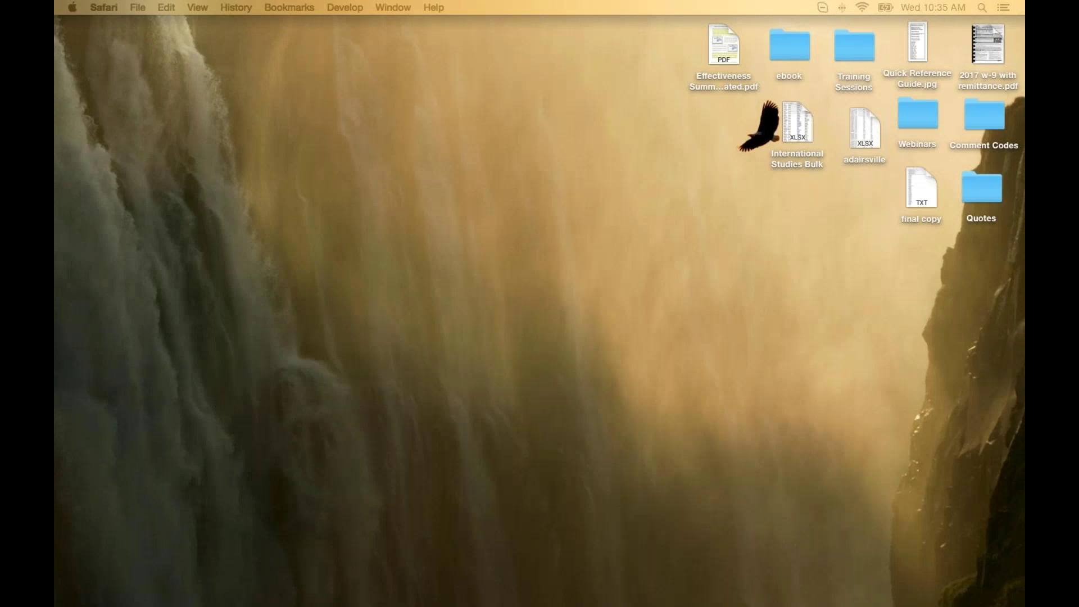
click(983, 50)
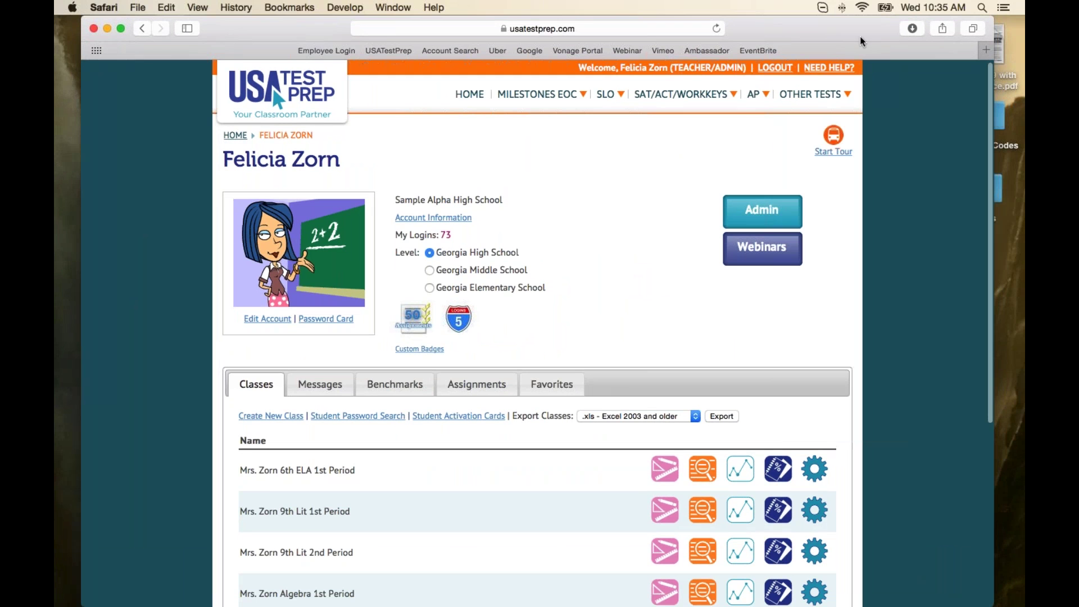
Go full screen and start a new assignment for the Test Prep class from Assignments.
click(121, 28)
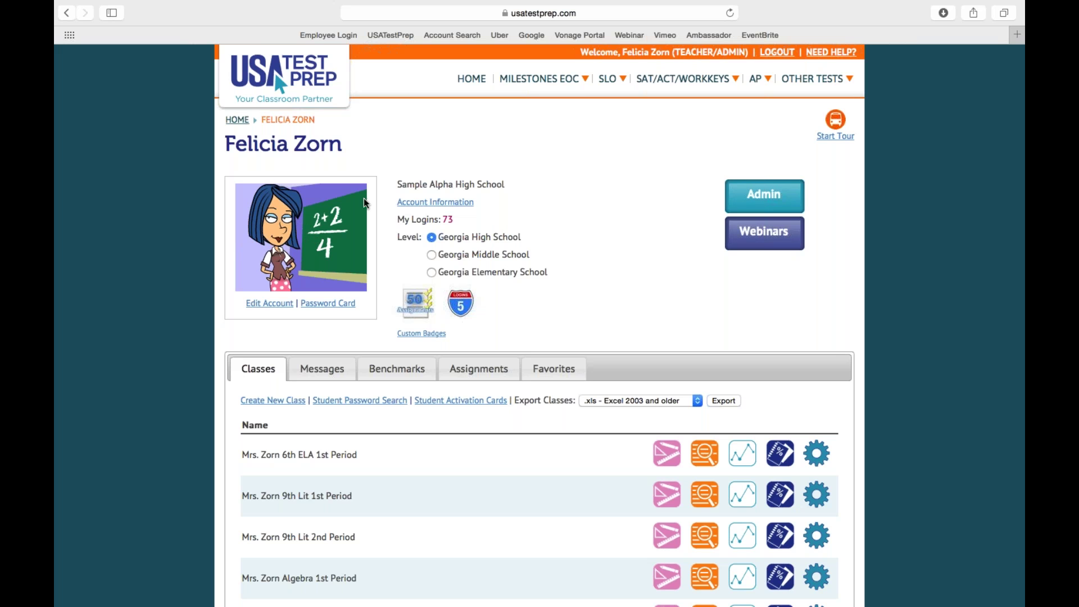
scroll(618, 207, down, 5)
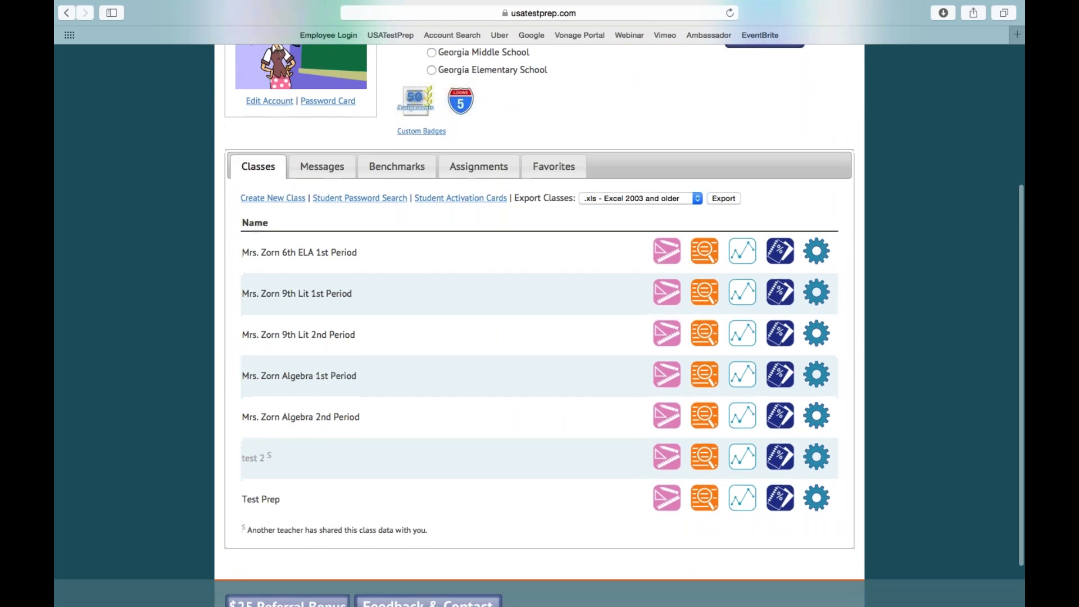
scroll(423, 260, up, 2)
scroll(424, 260, up, 2)
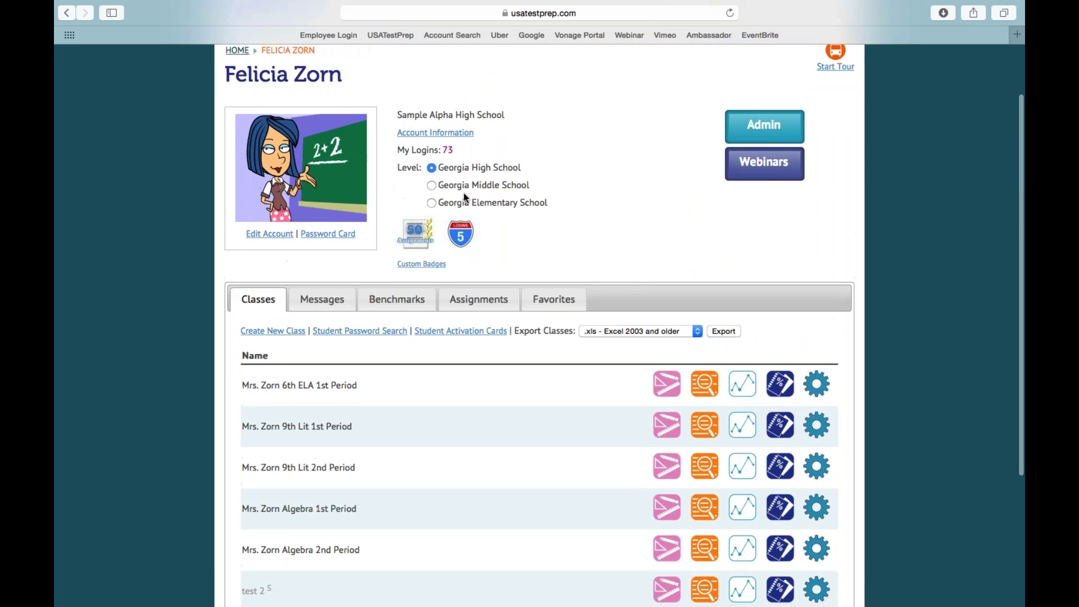
click(476, 302)
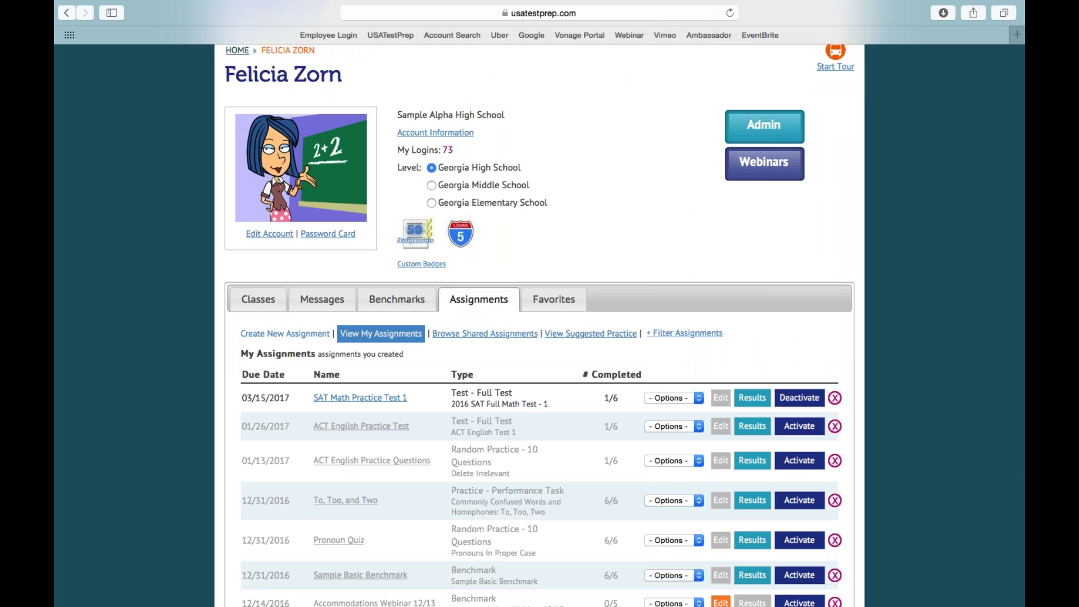
click(288, 335)
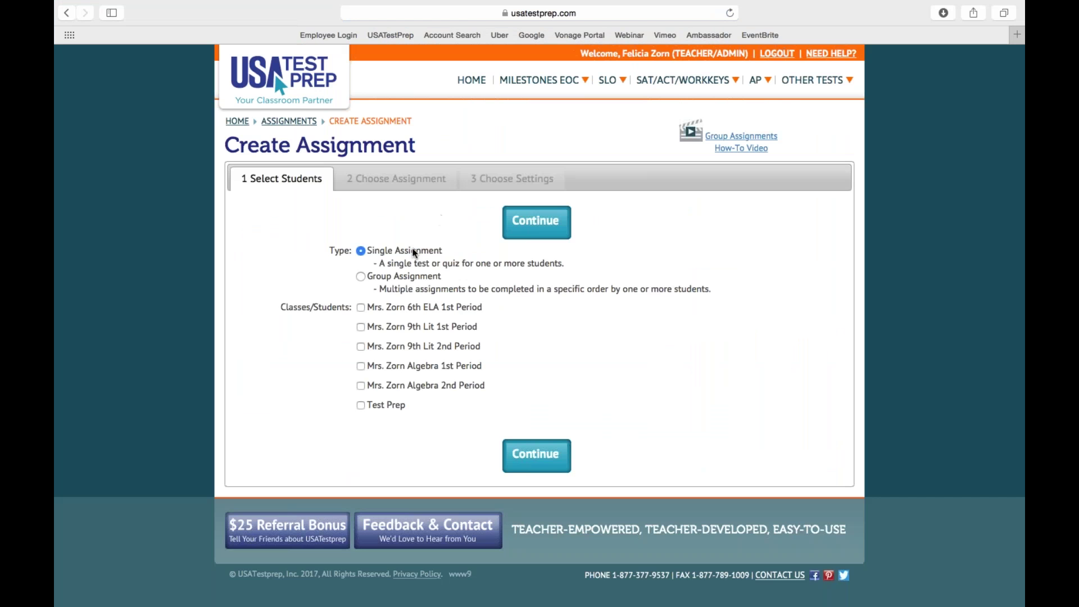
click(360, 405)
Name the assignment 'SAT Reading Practice Test 1' with SAT Reading (2016) as the subject.
click(536, 222)
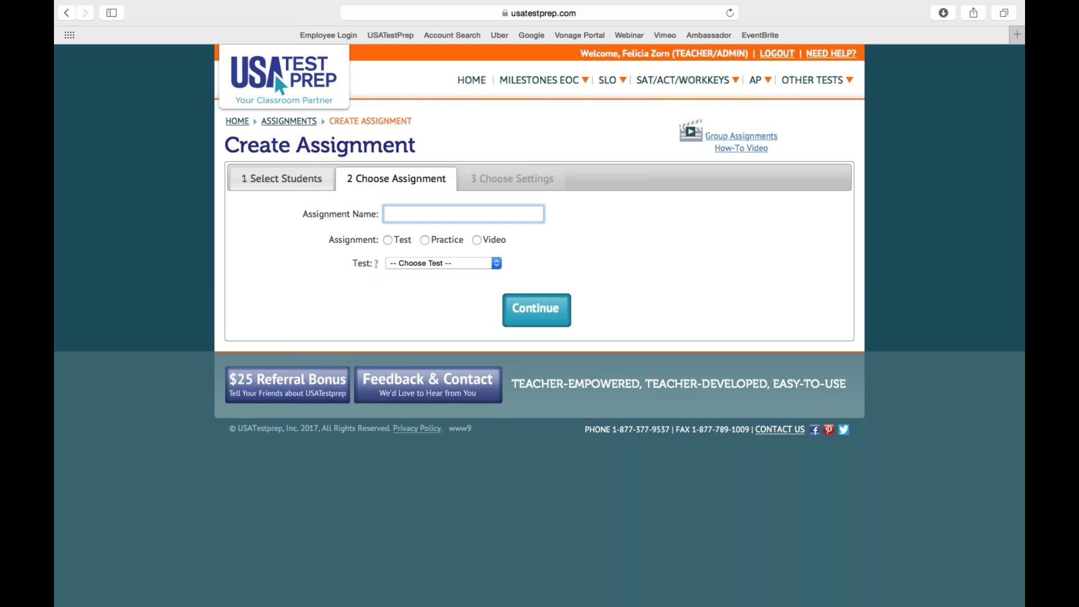
text(SAT)
click(424, 263)
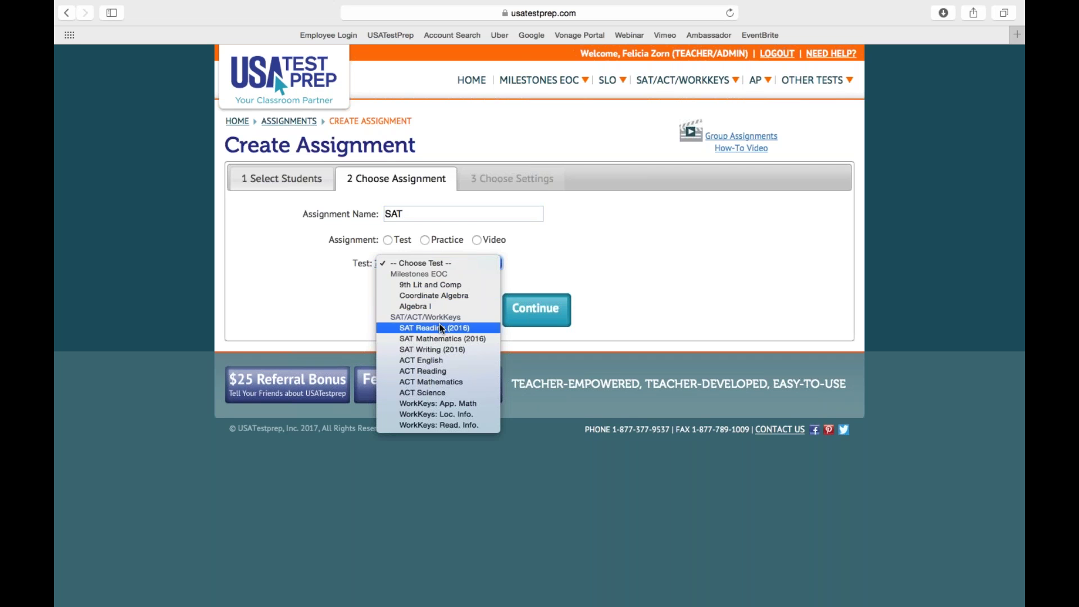
click(429, 220)
click(414, 212)
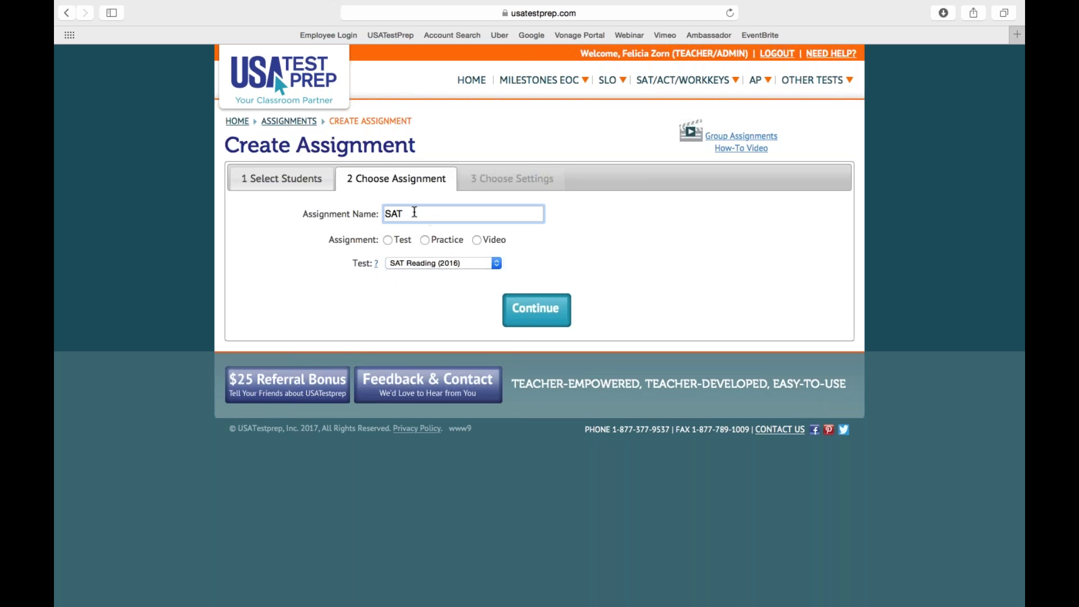
text(Reading Practice Test 1)
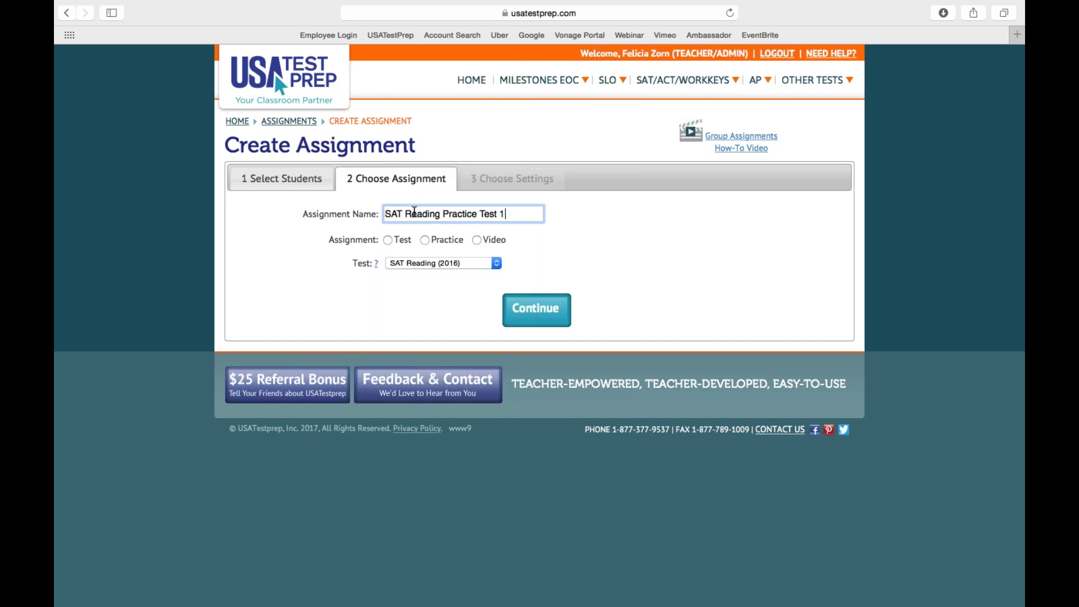
Make it a Full Test using 2016 SAT Full Reading Test - 1.
click(387, 240)
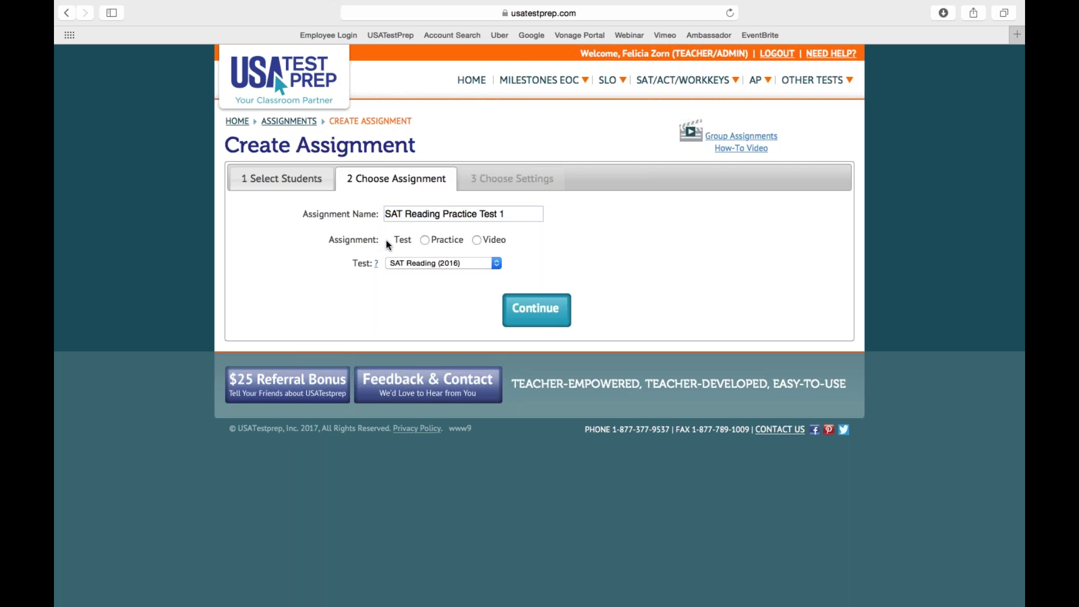
click(422, 287)
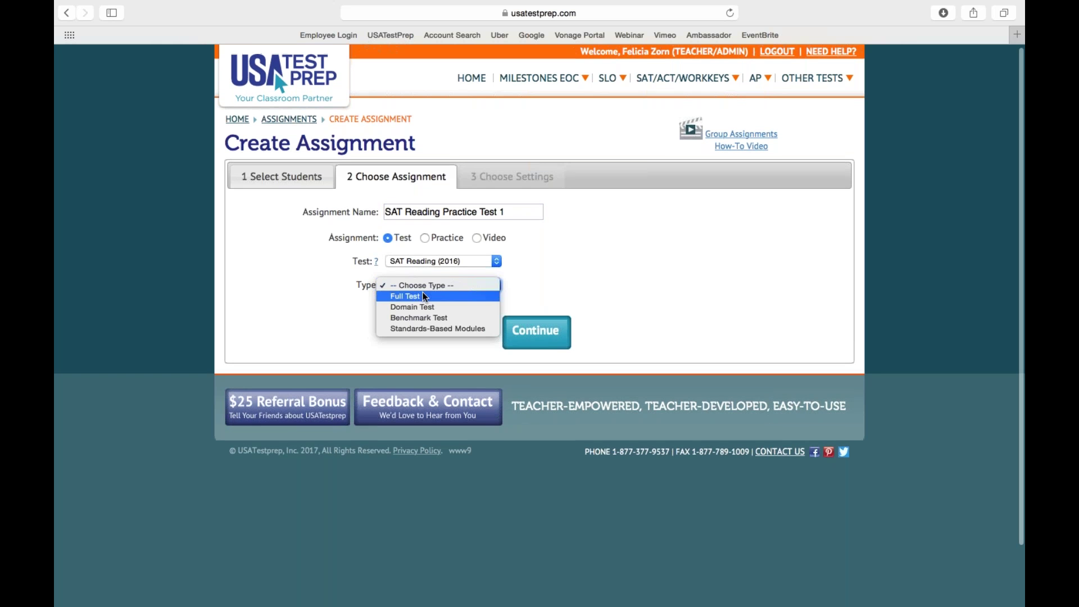
click(420, 296)
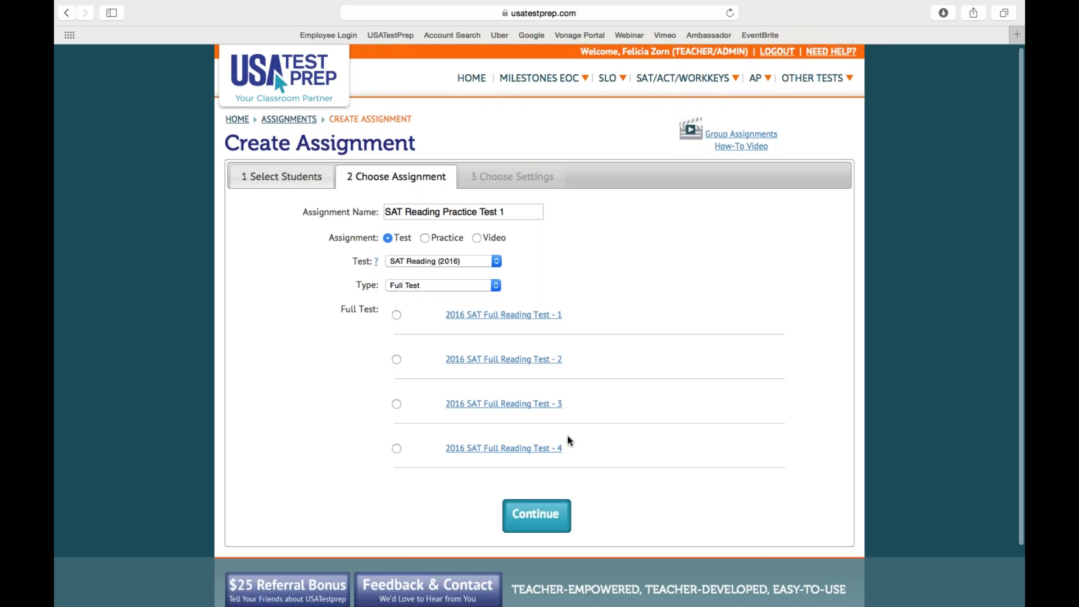
click(397, 316)
click(536, 516)
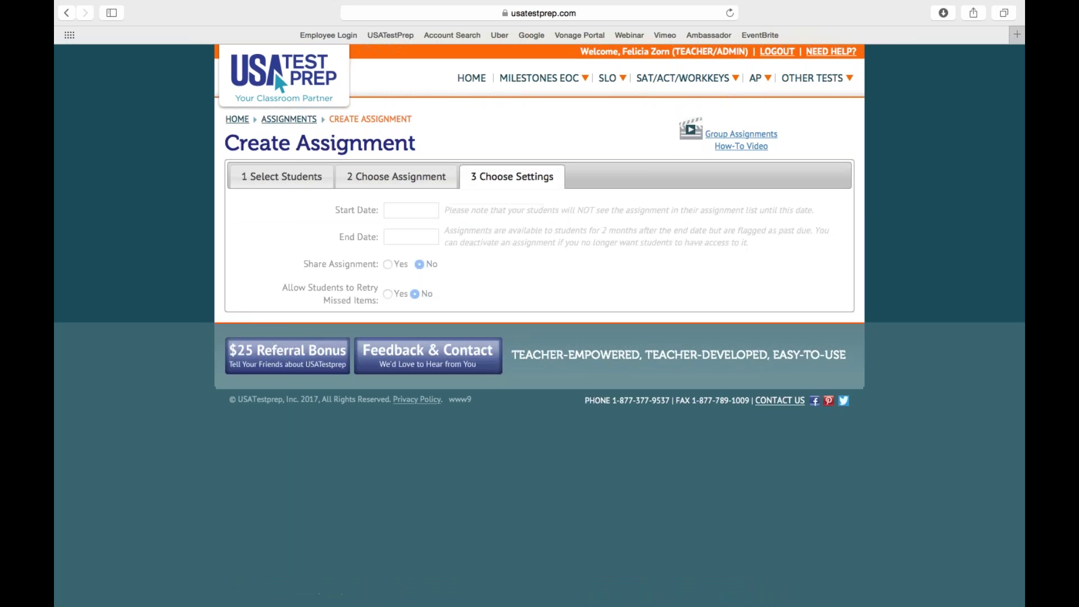
Set start date 02/15/2017 and end date 02/16/2017, save, and return to the assignments list.
click(411, 211)
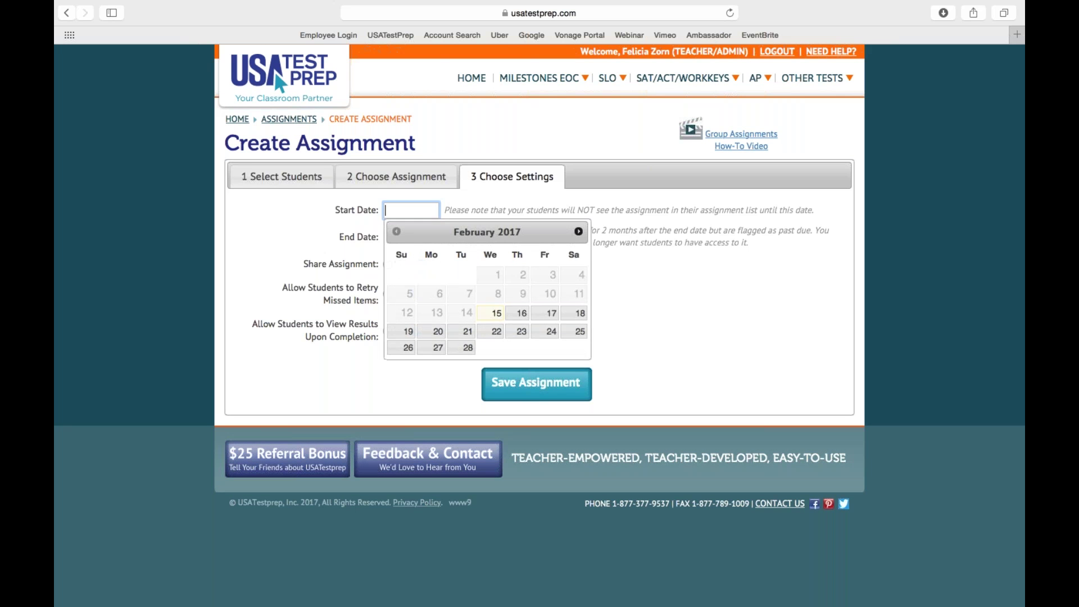
click(459, 312)
click(410, 237)
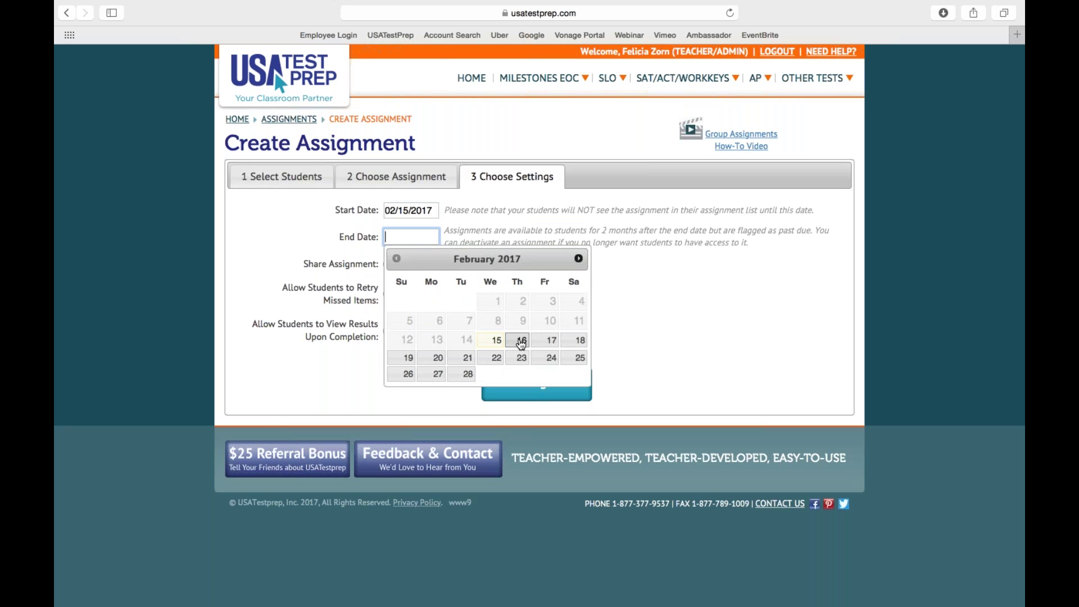
click(519, 340)
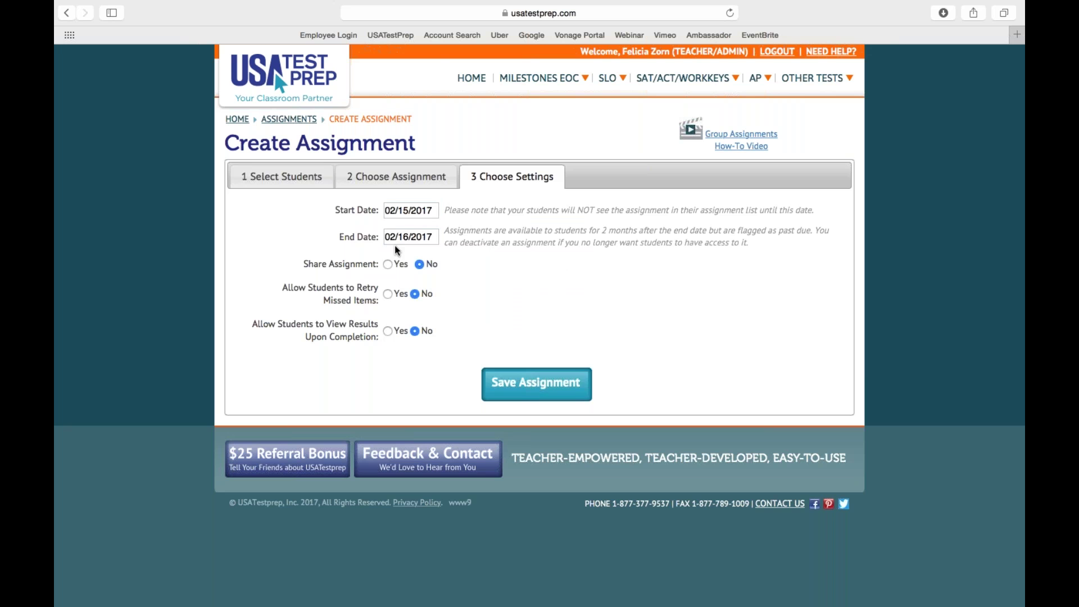
click(551, 384)
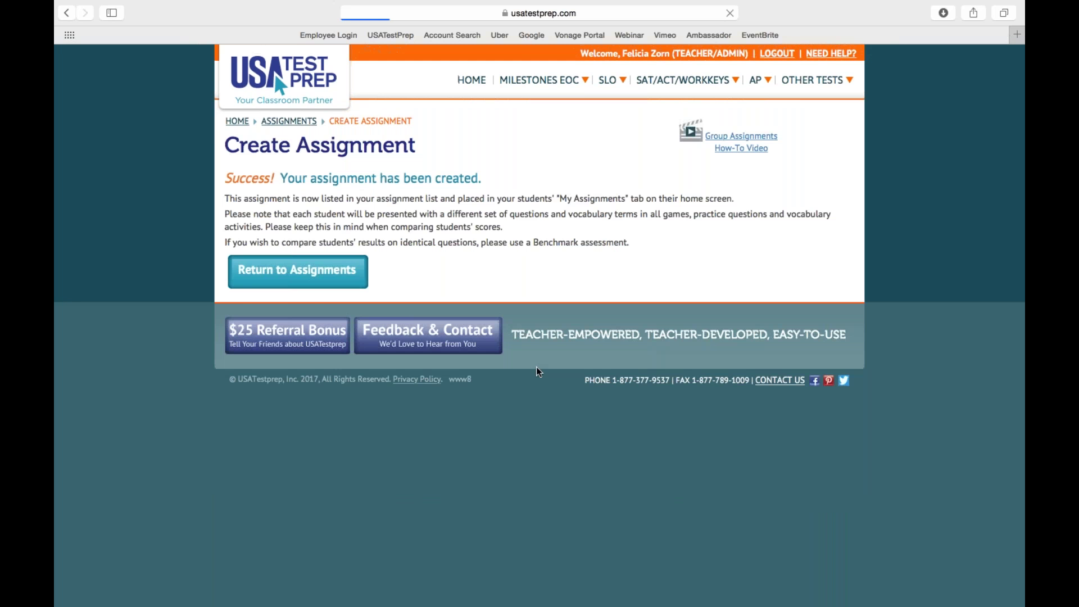
click(294, 275)
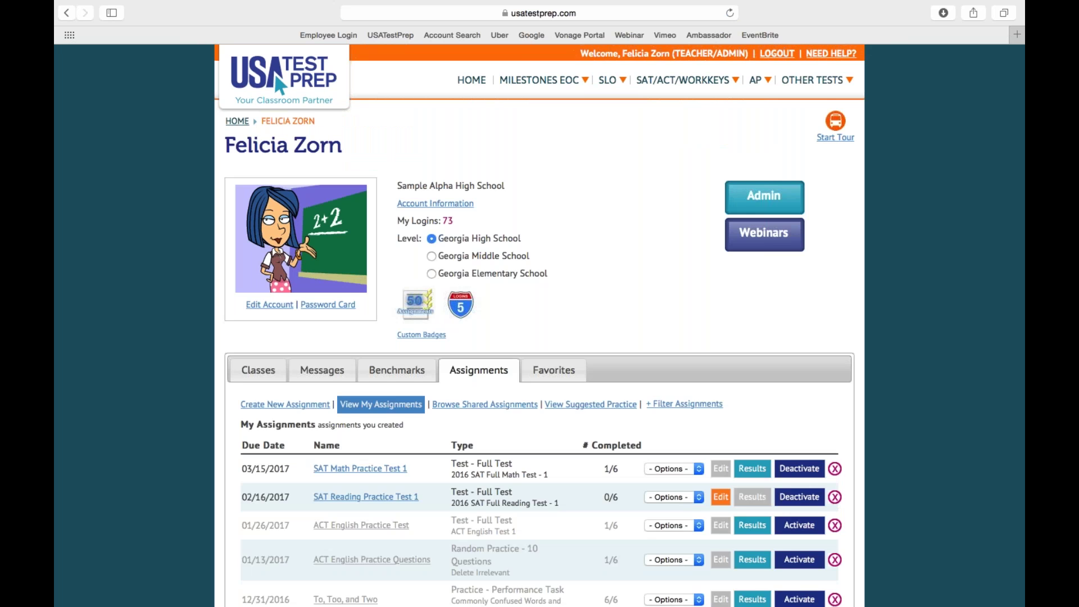
Check the new assignment, browse SAT Mathematics and SAT Reading (2016) teacher resources, then return home.
scroll(520, 406, down, 3)
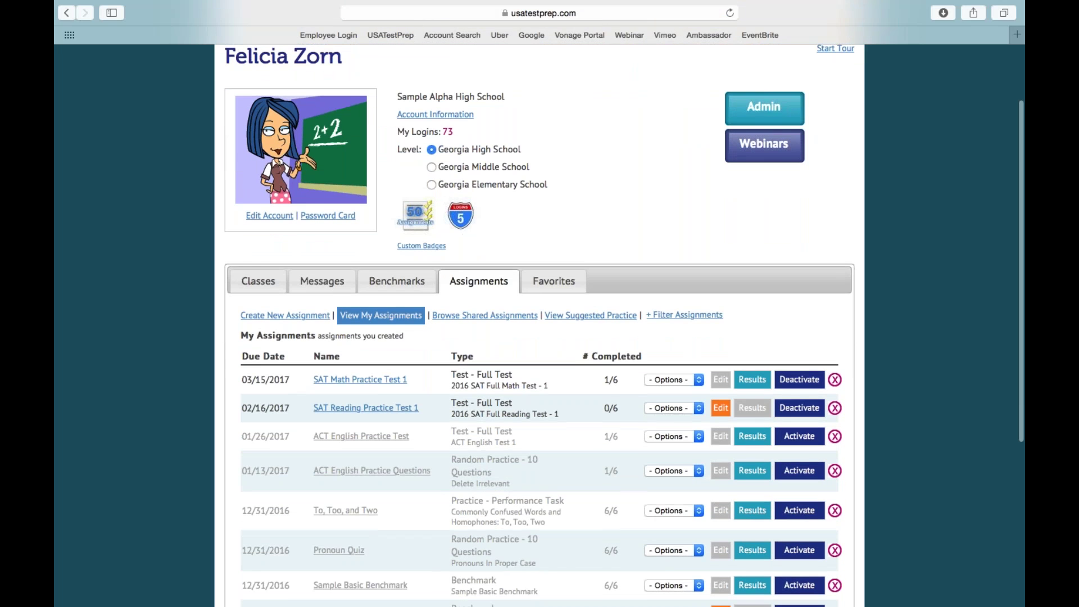
scroll(520, 338, up, 3)
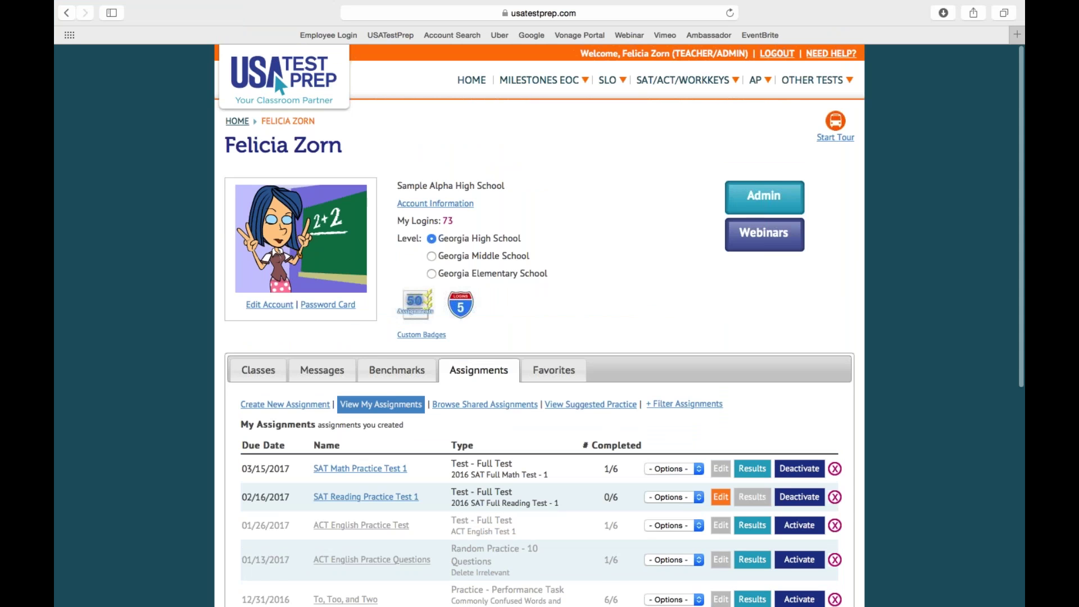
mouse_move(688, 81)
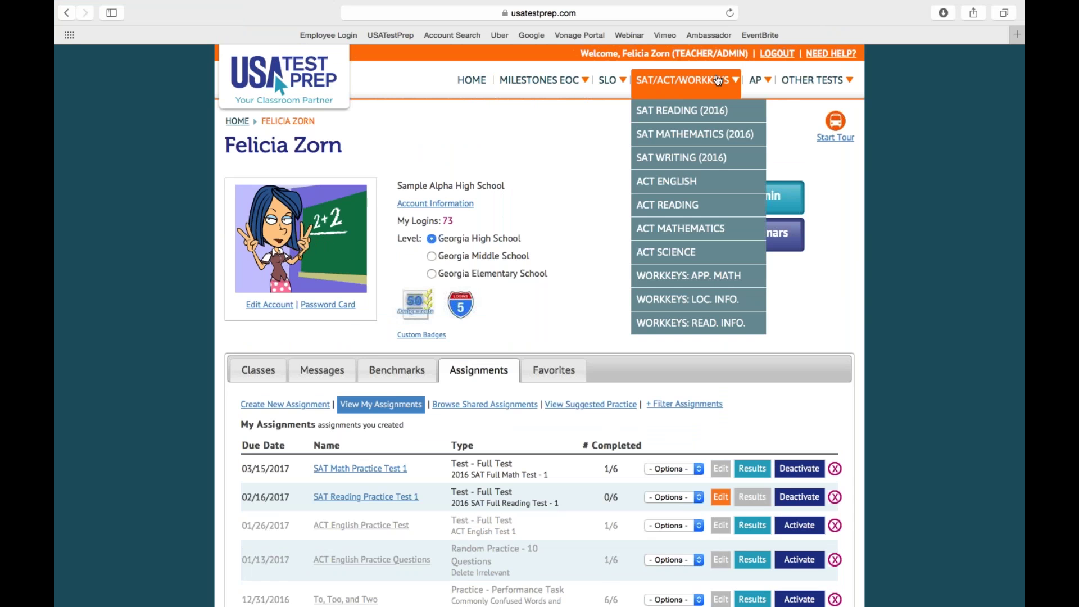
click(695, 134)
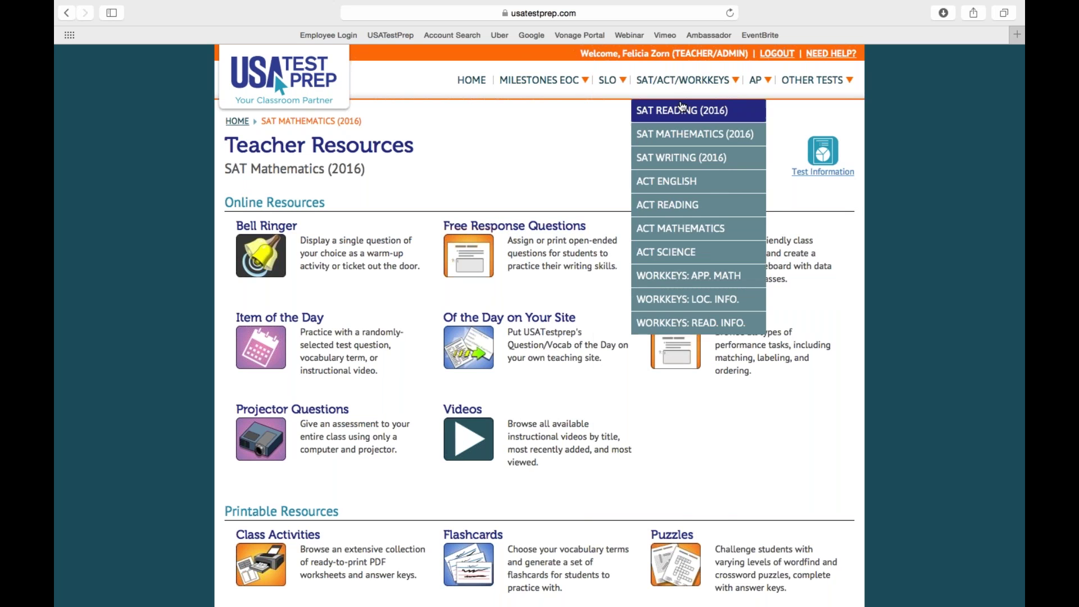
click(682, 110)
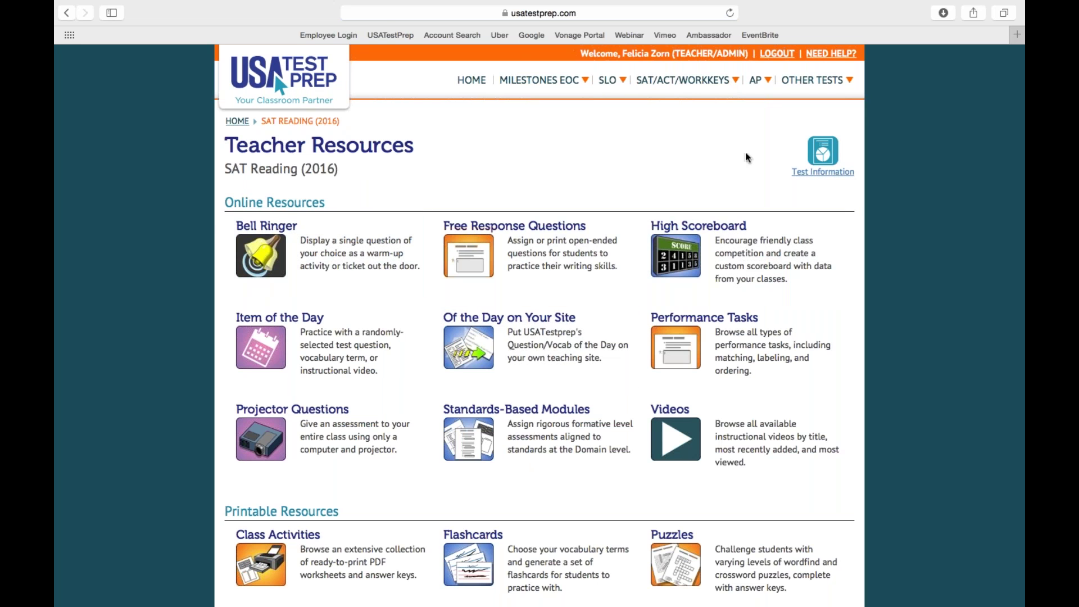
click(237, 120)
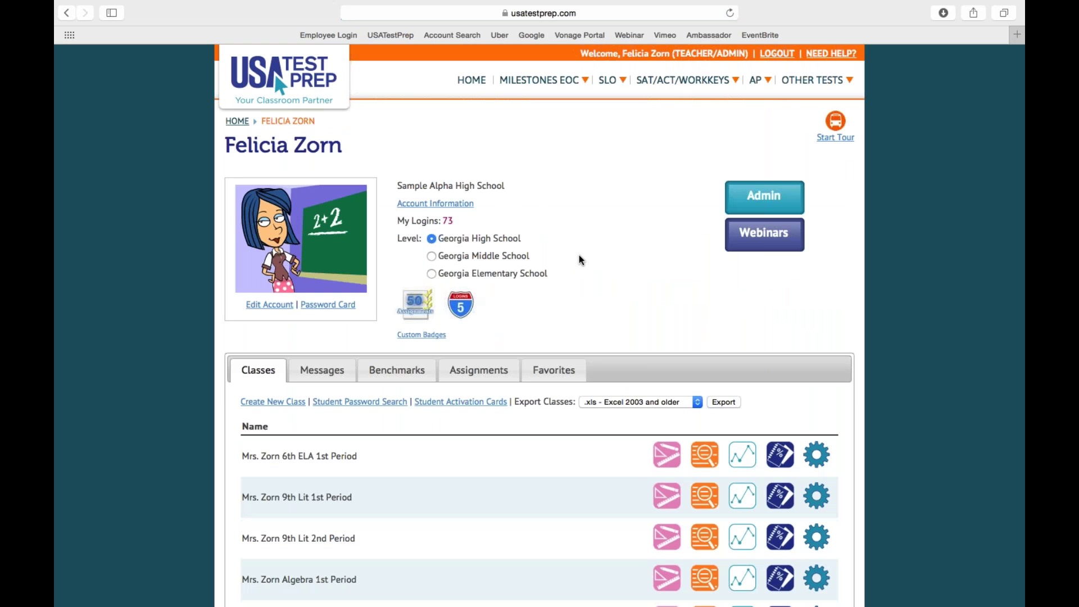
Open the Test Prep class's management page and log in as one of its students.
scroll(555, 256, down, 5)
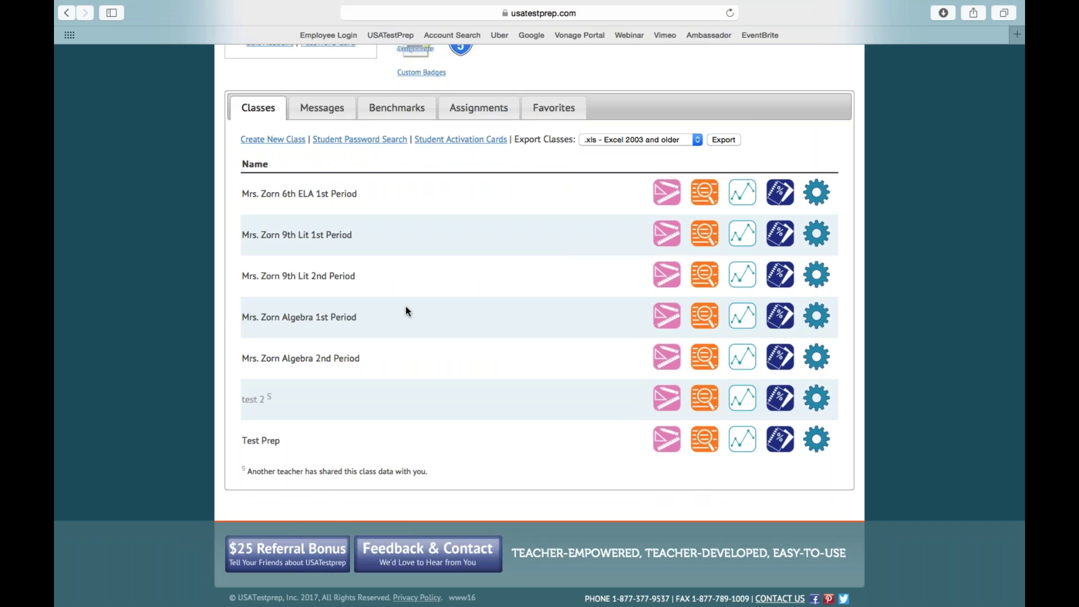
click(823, 441)
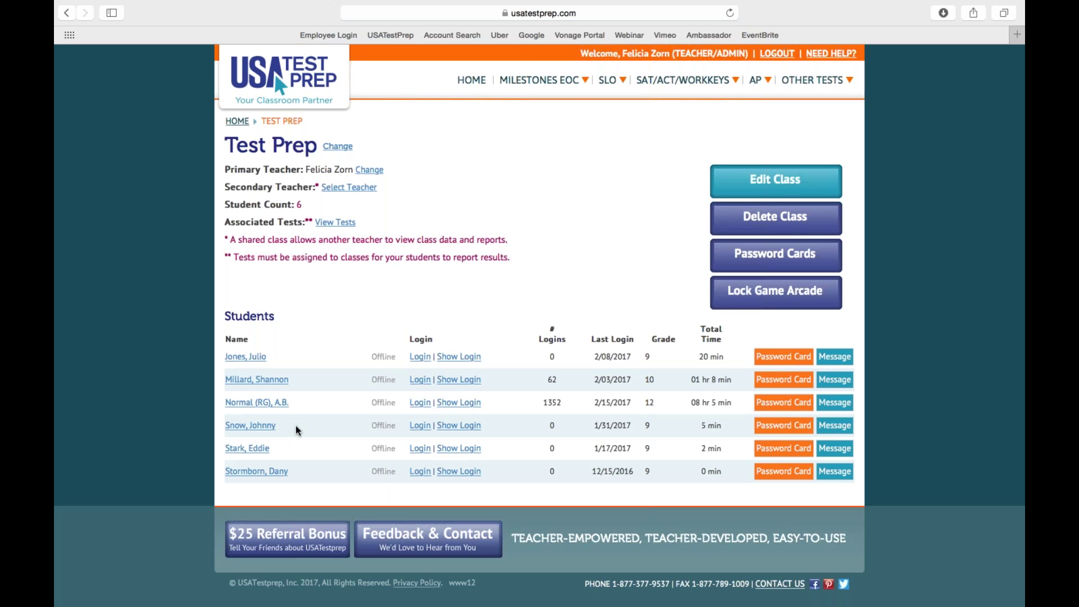
click(420, 425)
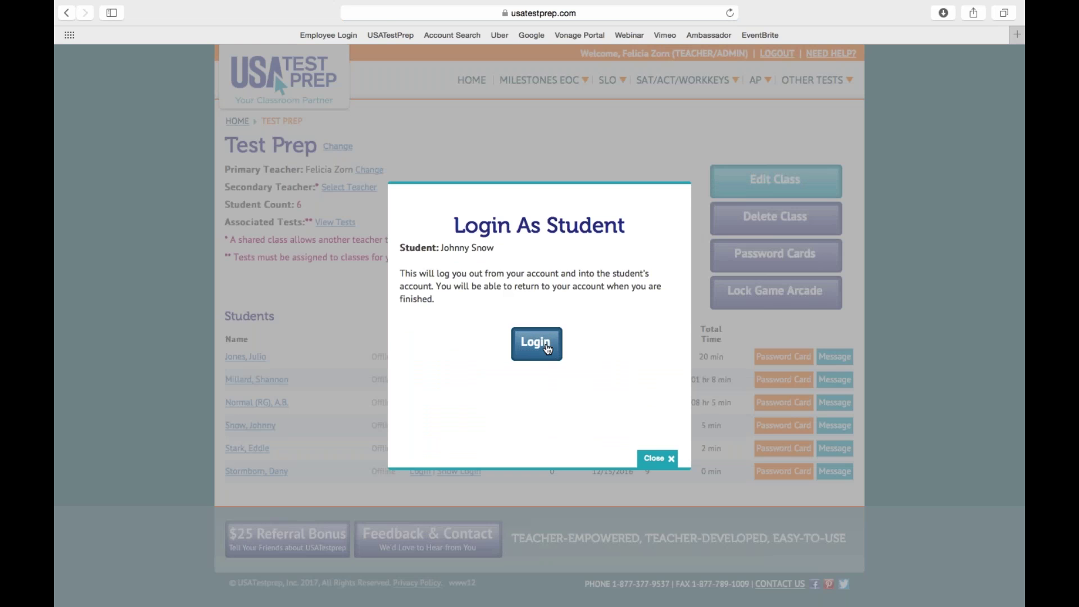
click(547, 349)
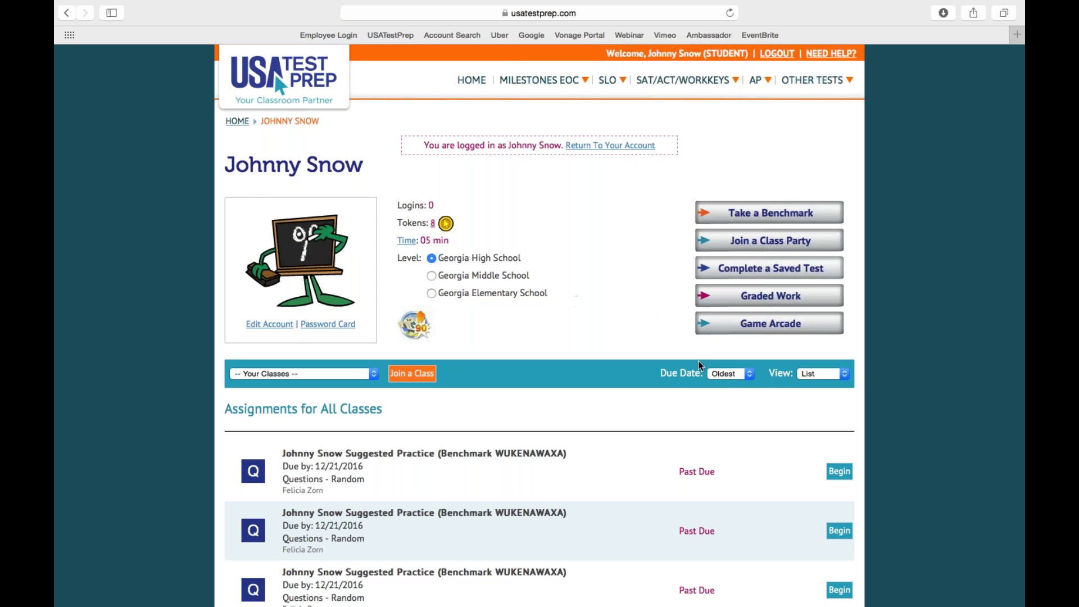
Sort assignments by newest due date and begin SAT Reading Practice Test 1 with a 65-minute limit.
click(725, 374)
click(724, 379)
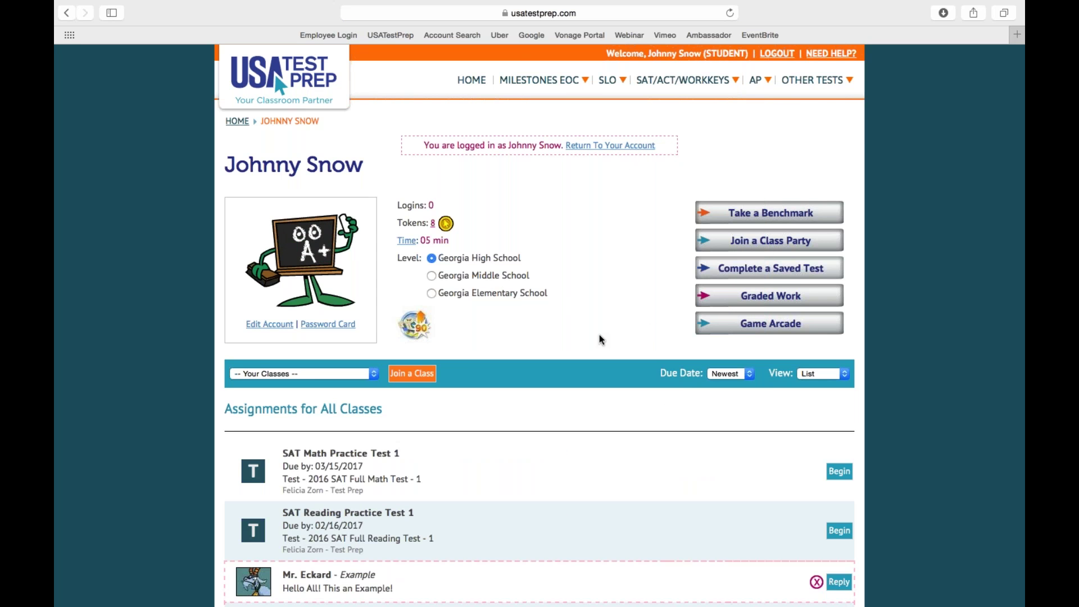
scroll(599, 337, down, 5)
click(844, 306)
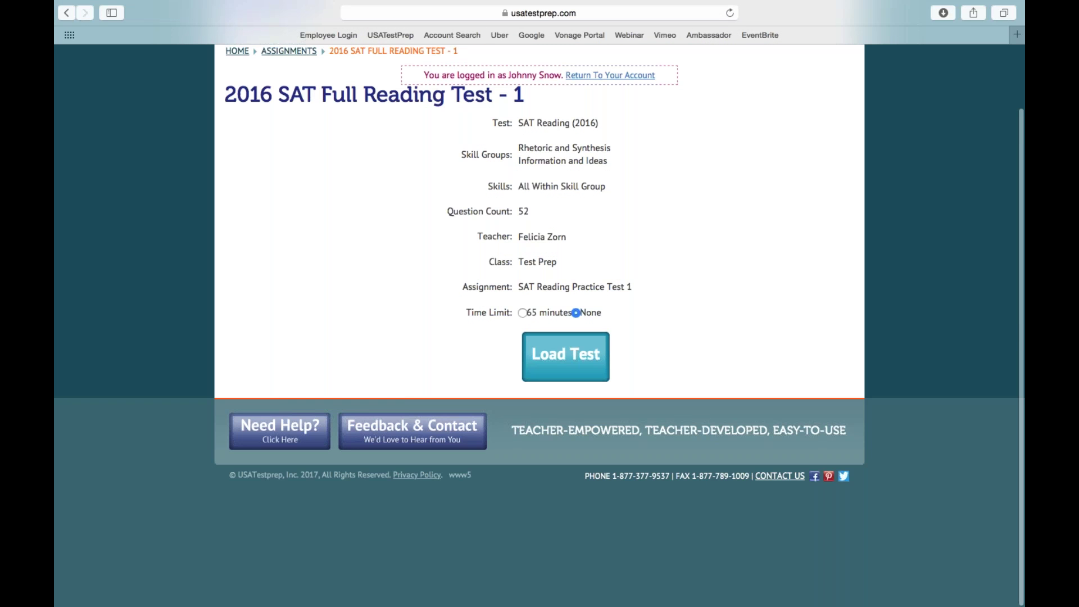
click(521, 313)
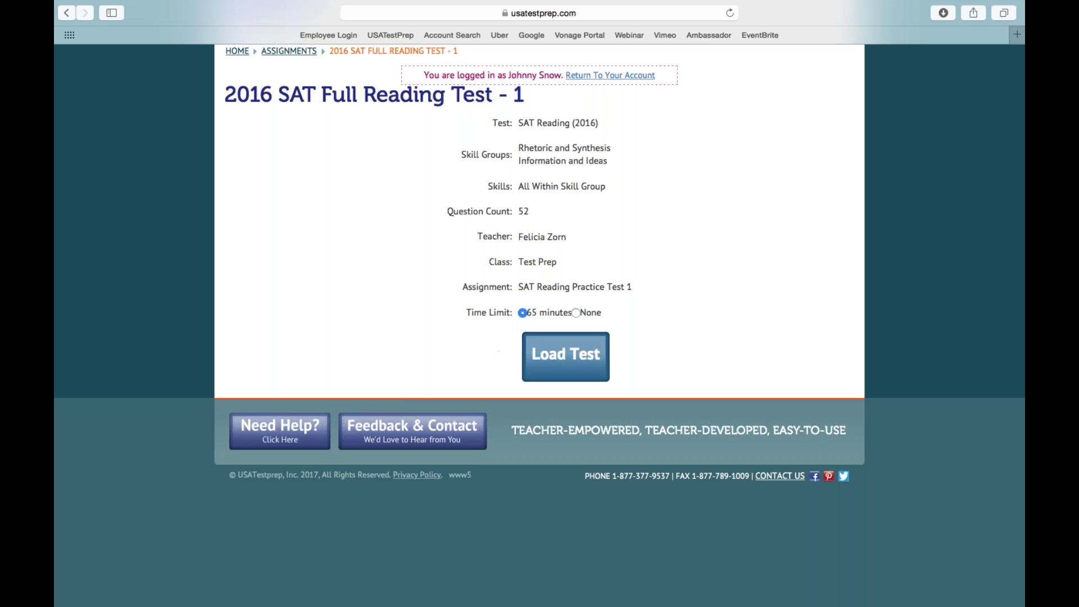
click(558, 362)
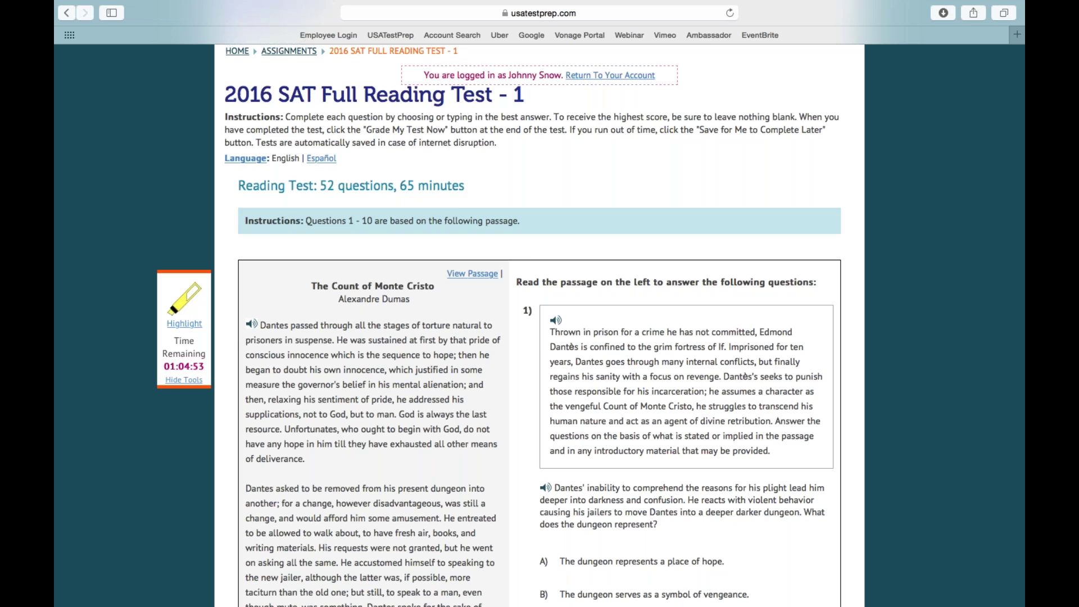
Answer questions 21–26: B, D, D, C, C, C.
scroll(607, 233, down, 10)
scroll(607, 233, down, 10)
scroll(640, 388, down, 10)
scroll(609, 245, down, 10)
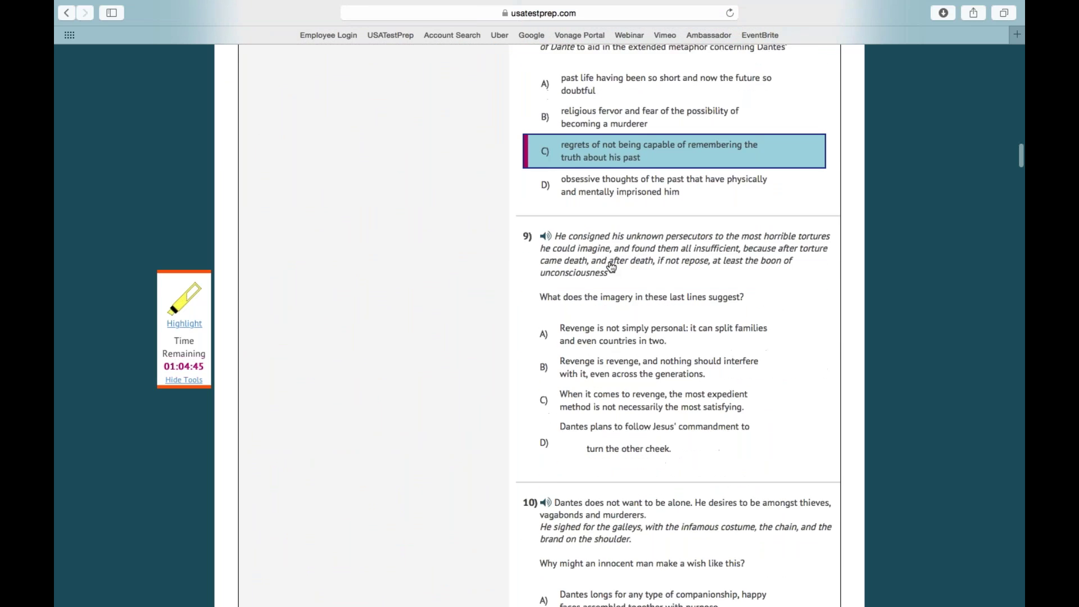
scroll(612, 342, down, 5)
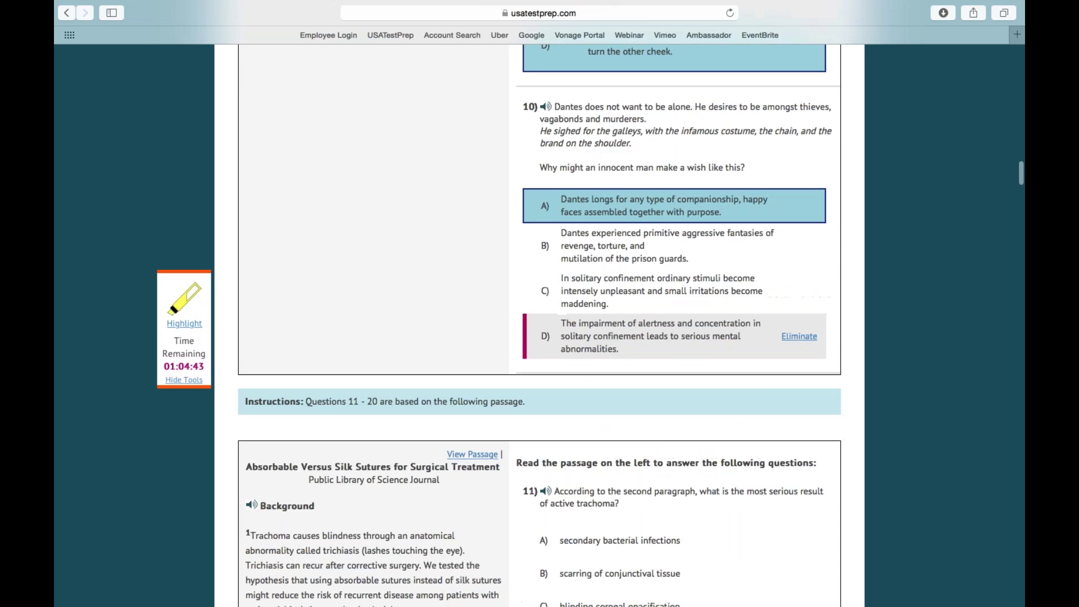
scroll(594, 316, down, 7)
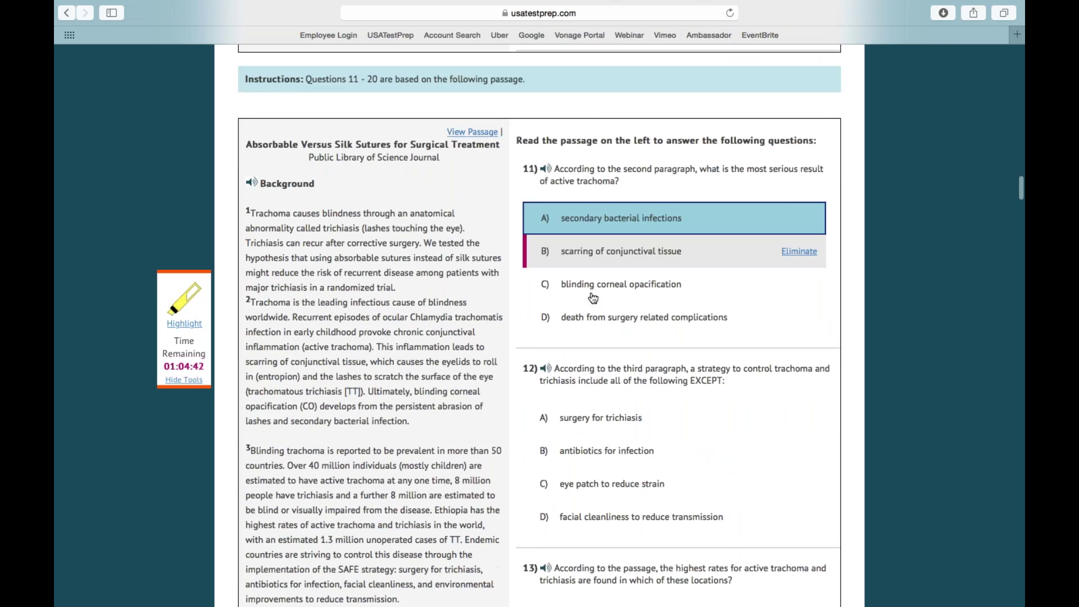
scroll(595, 316, down, 9)
scroll(588, 281, down, 8)
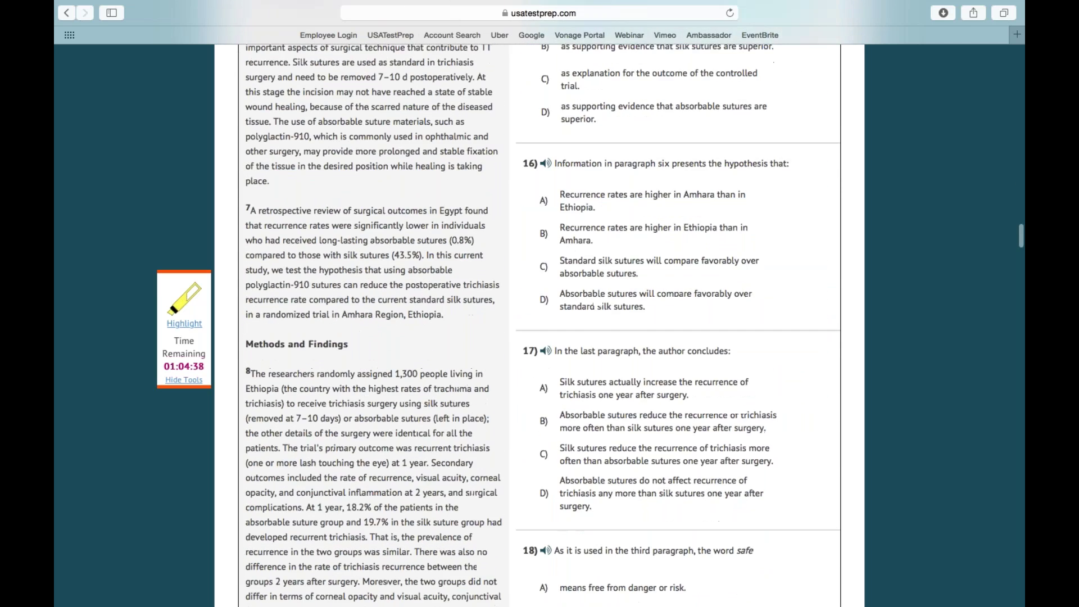
scroll(600, 348, down, 13)
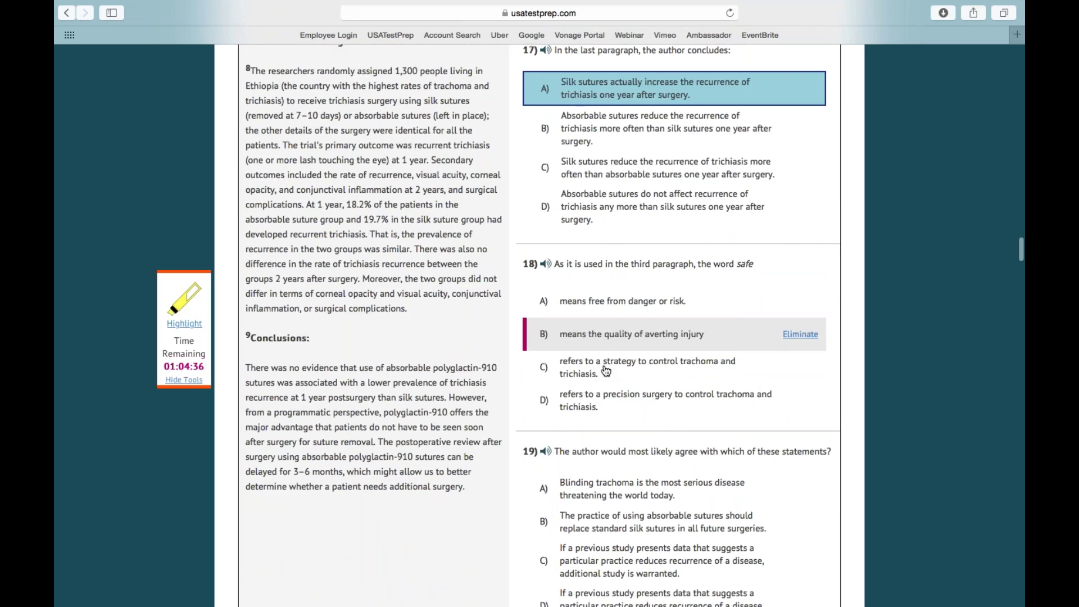
scroll(598, 309, down, 4)
click(597, 314)
scroll(596, 317, down, 4)
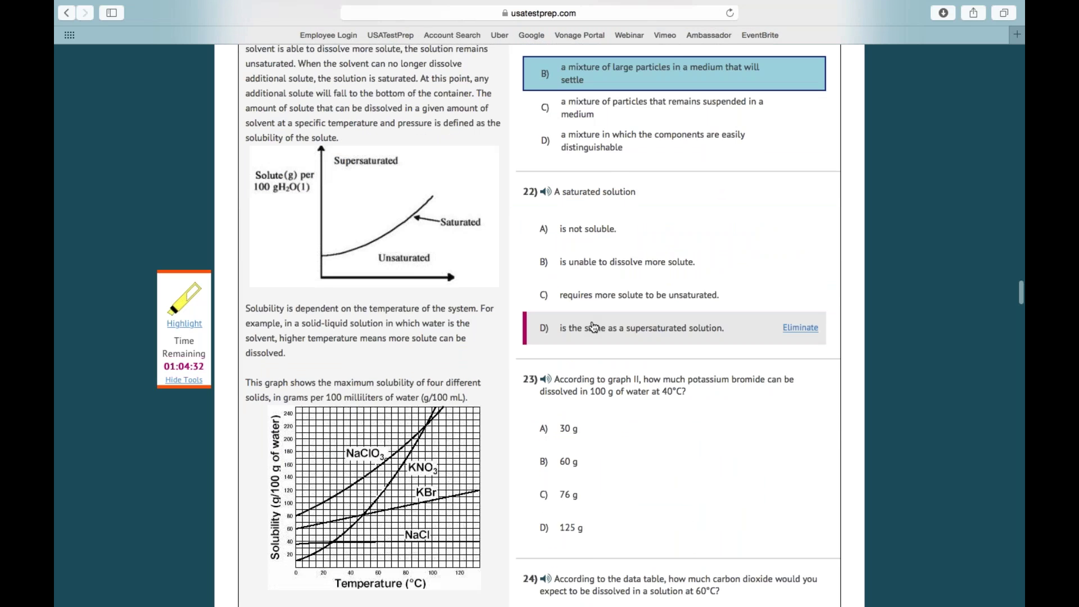
click(593, 327)
scroll(594, 327, down, 5)
click(594, 267)
scroll(594, 267, down, 4)
click(593, 221)
scroll(579, 281, down, 4)
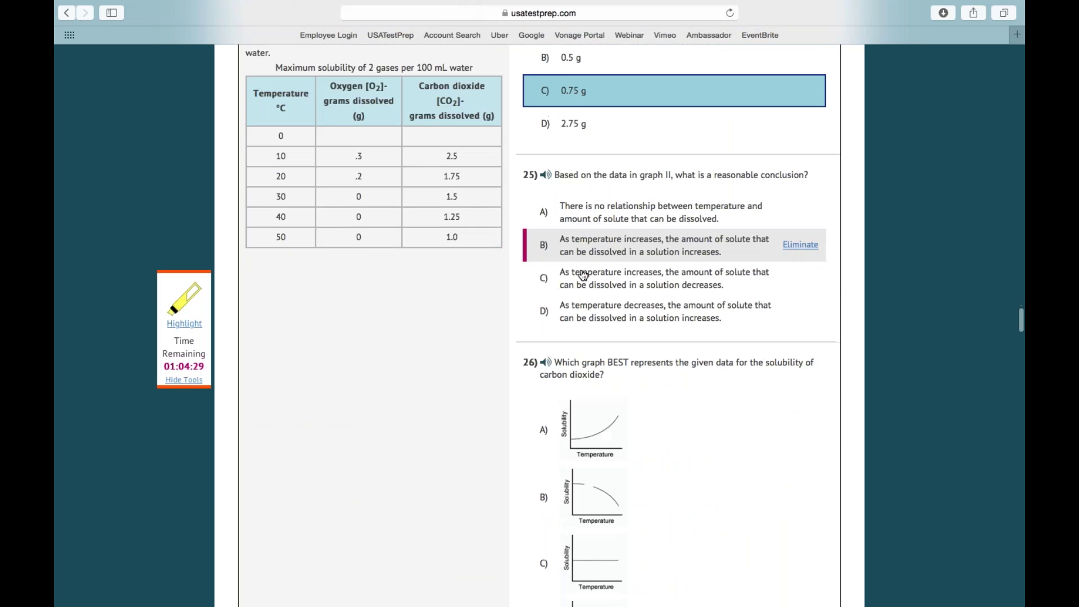
click(579, 281)
scroll(581, 289, down, 5)
click(584, 298)
Answer question 27 with C, 28 with D and 30 with D.
scroll(584, 299, down, 1)
scroll(584, 299, down, 5)
click(590, 270)
scroll(590, 272, down, 7)
click(584, 136)
scroll(598, 297, down, 6)
click(618, 255)
scroll(618, 255, down, 2)
scroll(787, 287, down, 3)
Answer questions 31–37, including 32 D, 33 A, 34 B, 35 C, 36 A and 37 B.
click(781, 281)
scroll(781, 280, down, 5)
click(787, 215)
click(594, 325)
scroll(593, 324, down, 3)
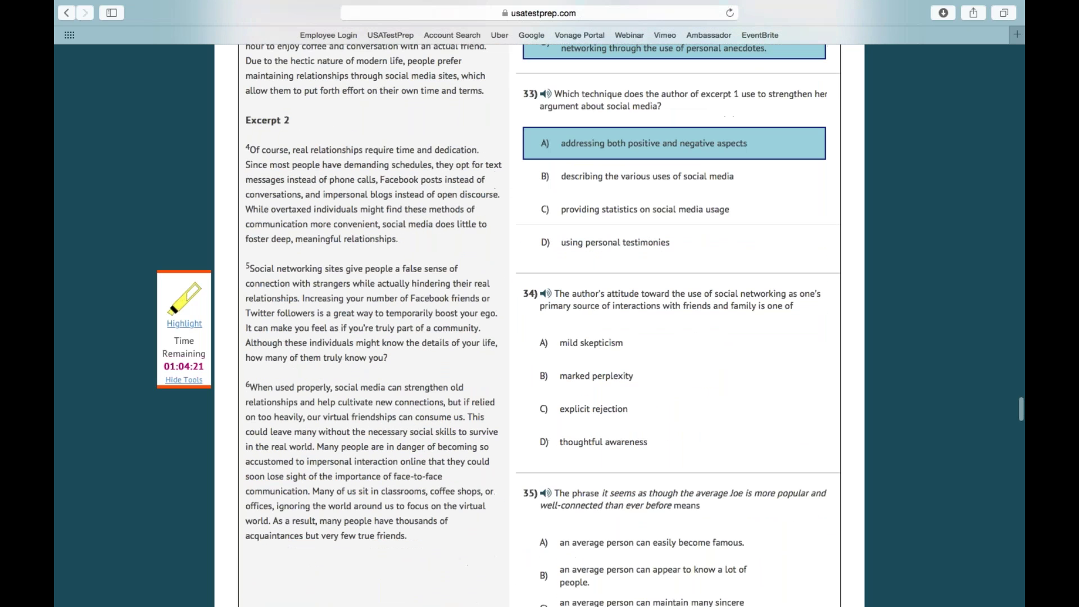
click(585, 363)
scroll(585, 363, down, 5)
click(646, 267)
click(618, 390)
scroll(618, 389, down, 7)
click(595, 277)
Answer questions 38–41: C, A, C, B.
scroll(595, 281, down, 2)
scroll(600, 353, down, 3)
click(595, 270)
click(596, 382)
scroll(603, 344, down, 6)
click(603, 344)
scroll(603, 344, down, 3)
click(603, 344)
scroll(603, 346, down, 5)
scroll(603, 347, down, 8)
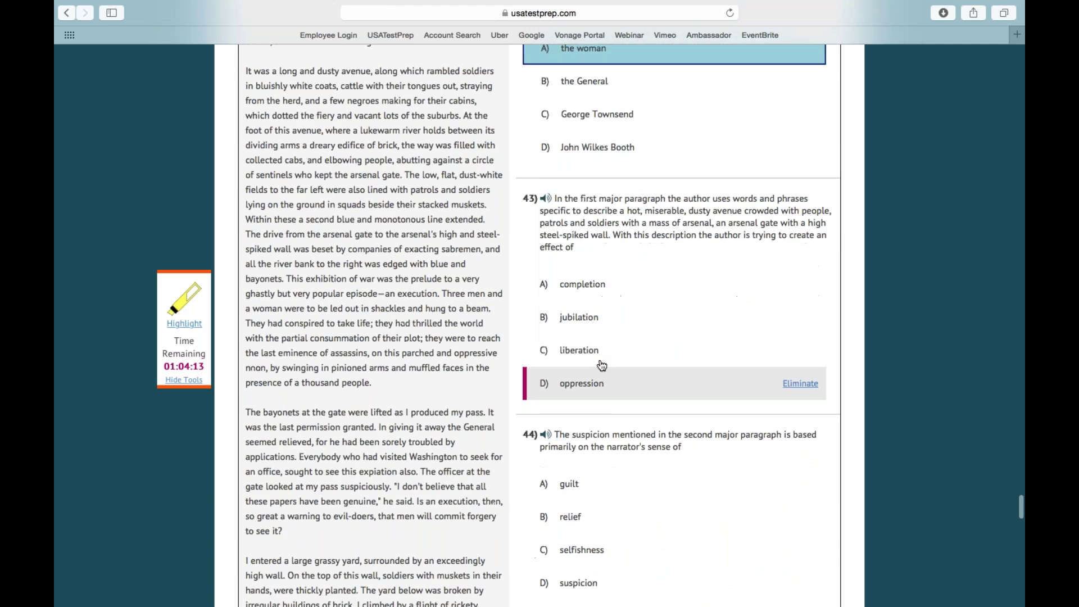
Answer questions 43–46 with liberation, suspicion, admit and impassive.
click(601, 360)
scroll(600, 364, down, 1)
scroll(600, 364, down, 6)
click(595, 217)
click(594, 354)
scroll(594, 355, down, 1)
scroll(595, 356, down, 3)
click(595, 357)
scroll(594, 356, down, 1)
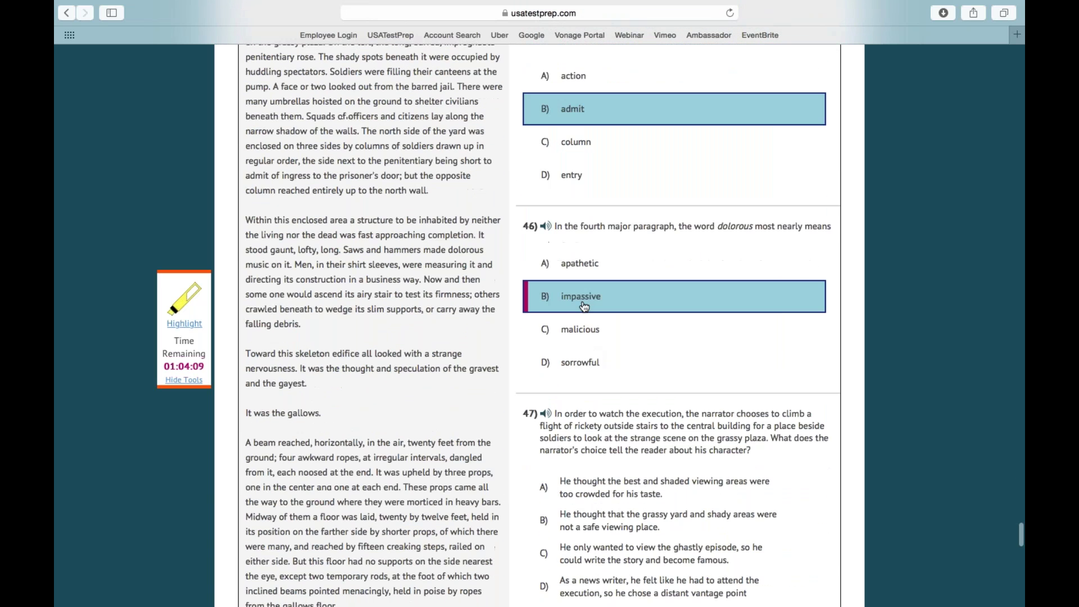
scroll(593, 337, down, 3)
Answer questions 47–52 (C, B, C, B, oxymoron, B), then submit the test for grading.
click(592, 306)
scroll(591, 306, down, 2)
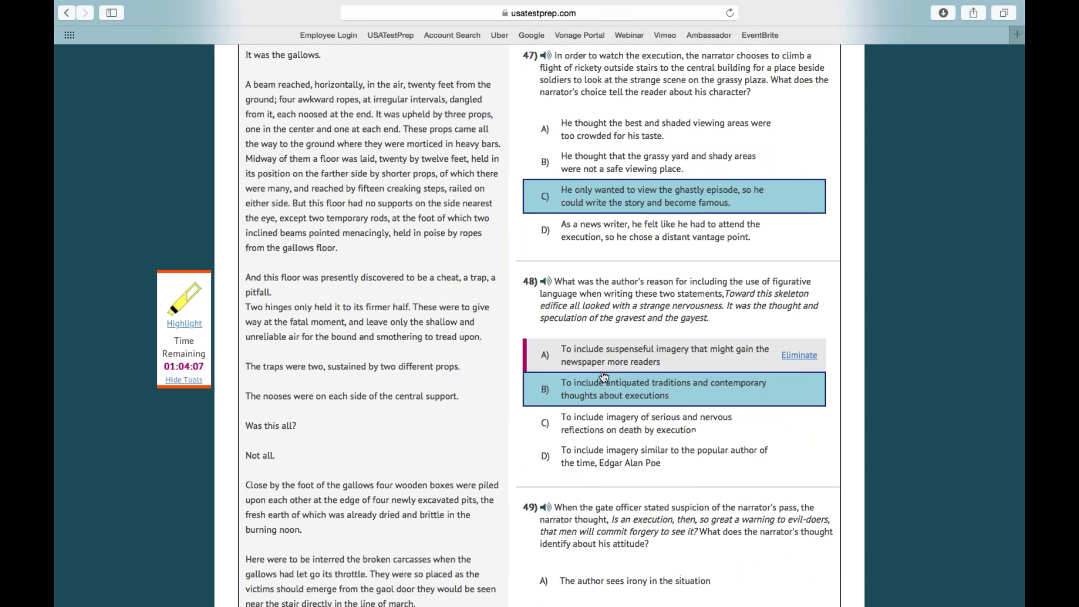
click(595, 448)
scroll(595, 448, down, 5)
click(604, 321)
scroll(604, 321, down, 5)
click(612, 217)
scroll(612, 217, down, 4)
click(587, 278)
click(606, 439)
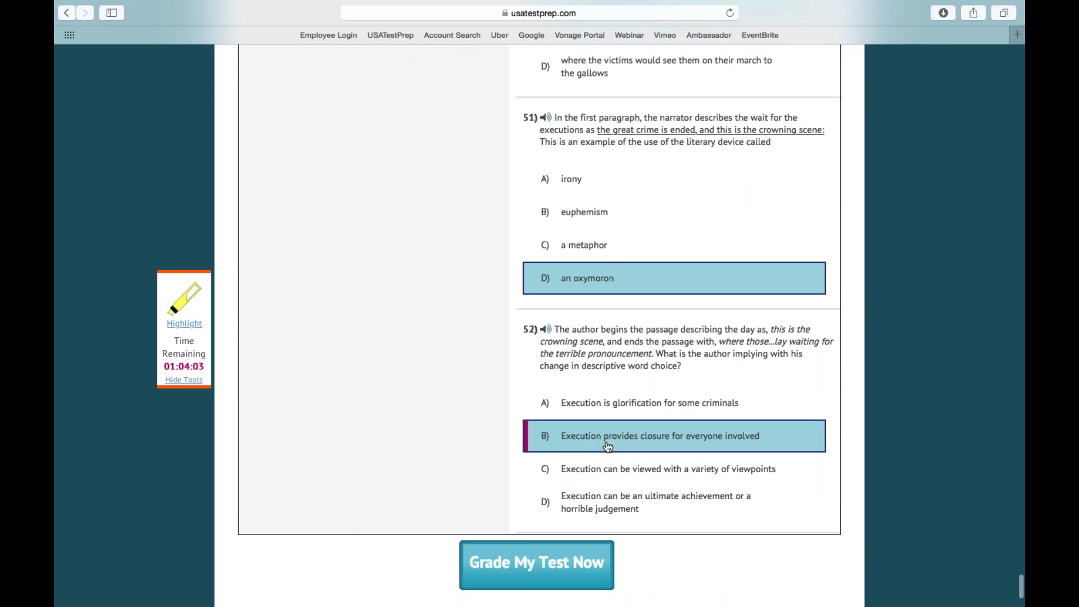
click(584, 561)
click(599, 365)
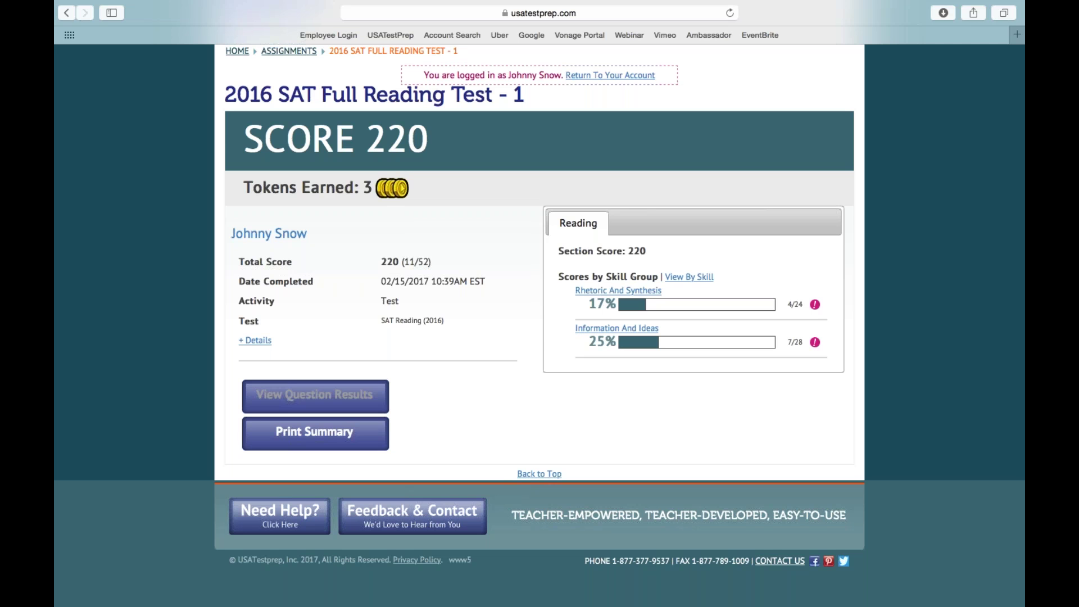
View the Rhetoric And Synthesis remediation suggestions, then close the popup.
click(815, 305)
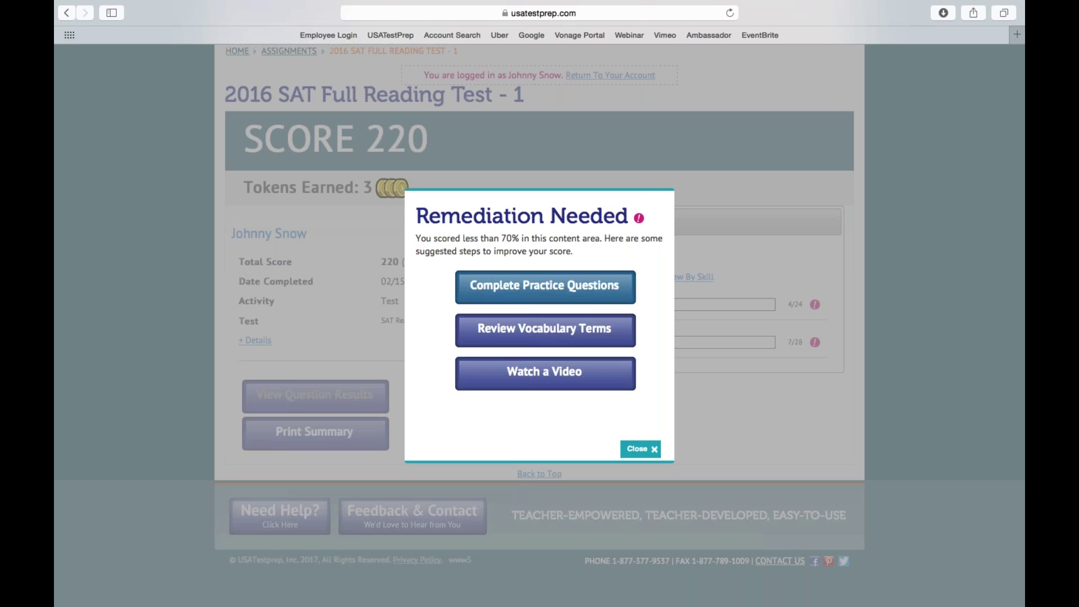
click(641, 448)
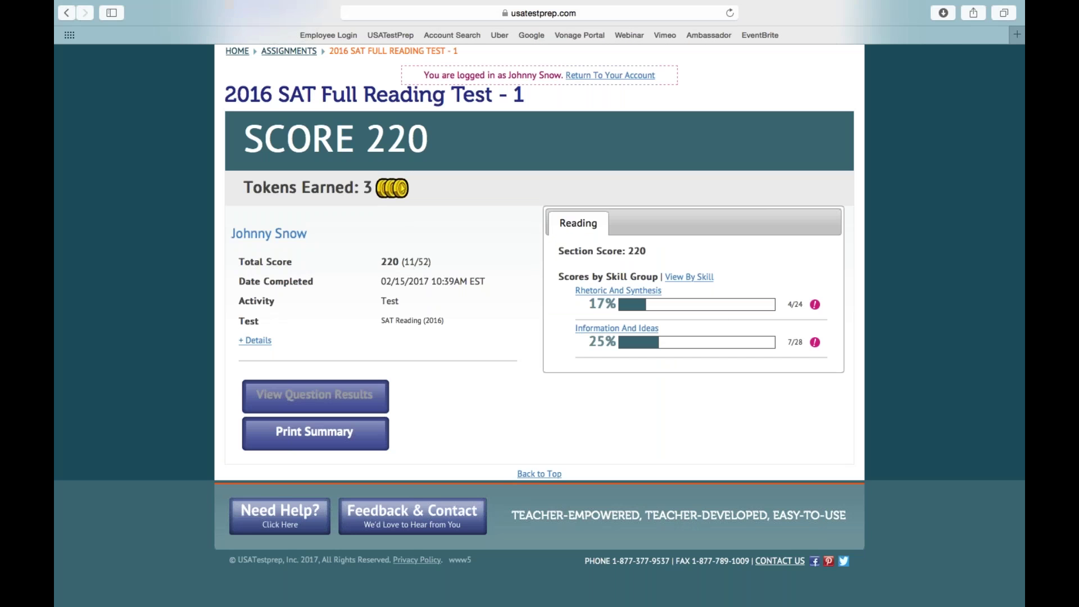
Review Reading results by skill, e.g. Words/phrases In Context at 11%, then return home.
click(688, 277)
scroll(680, 285, down, 10)
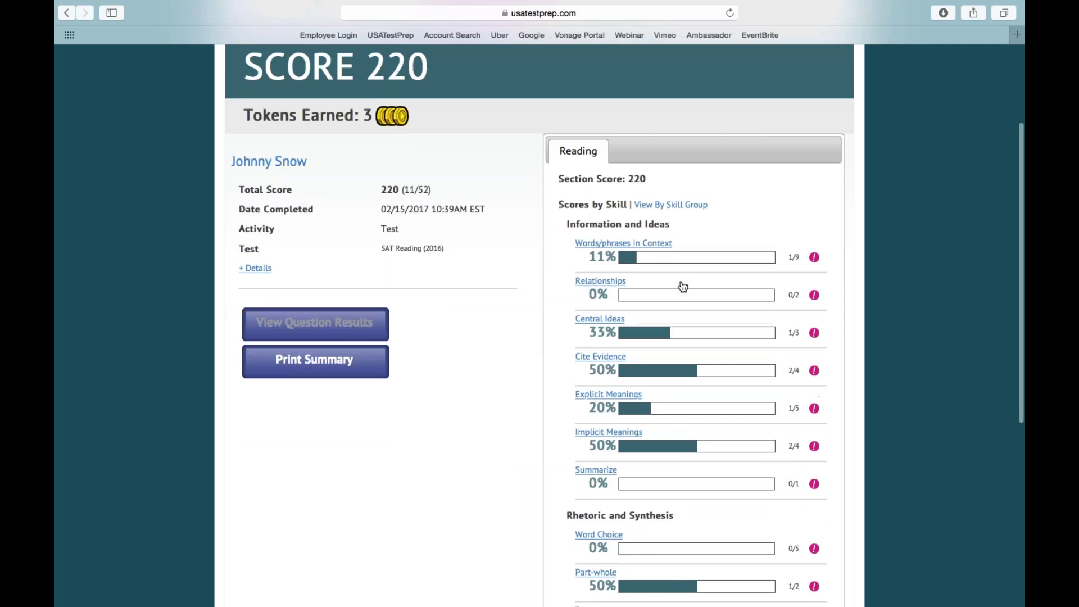
scroll(666, 298, up, 15)
scroll(714, 329, down, 2)
scroll(715, 334, down, 2)
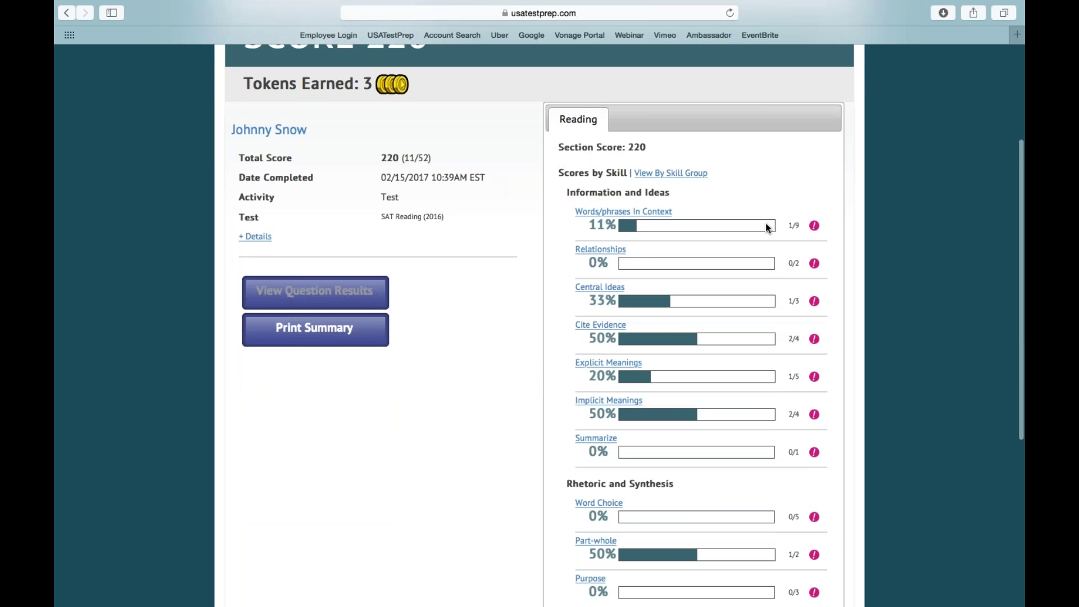
scroll(786, 221, down, 2)
scroll(828, 322, down, 13)
scroll(804, 323, up, 15)
scroll(804, 322, up, 8)
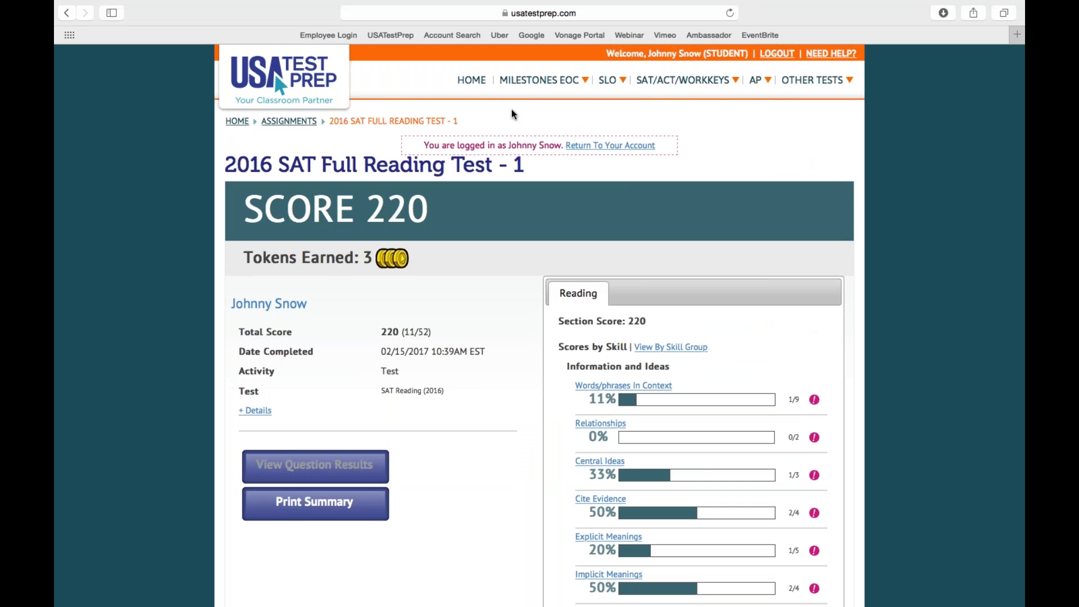
mouse_move(655, 84)
click(237, 121)
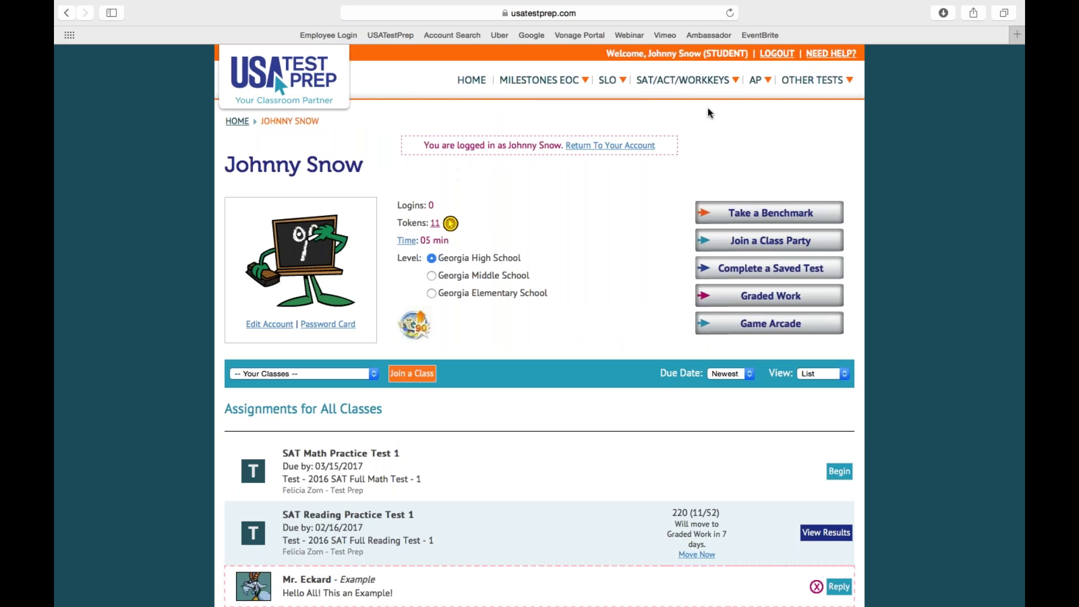
Open SAT Reading (2016) practice, browse its skills, and check the Dot Rank colour legend.
mouse_move(677, 82)
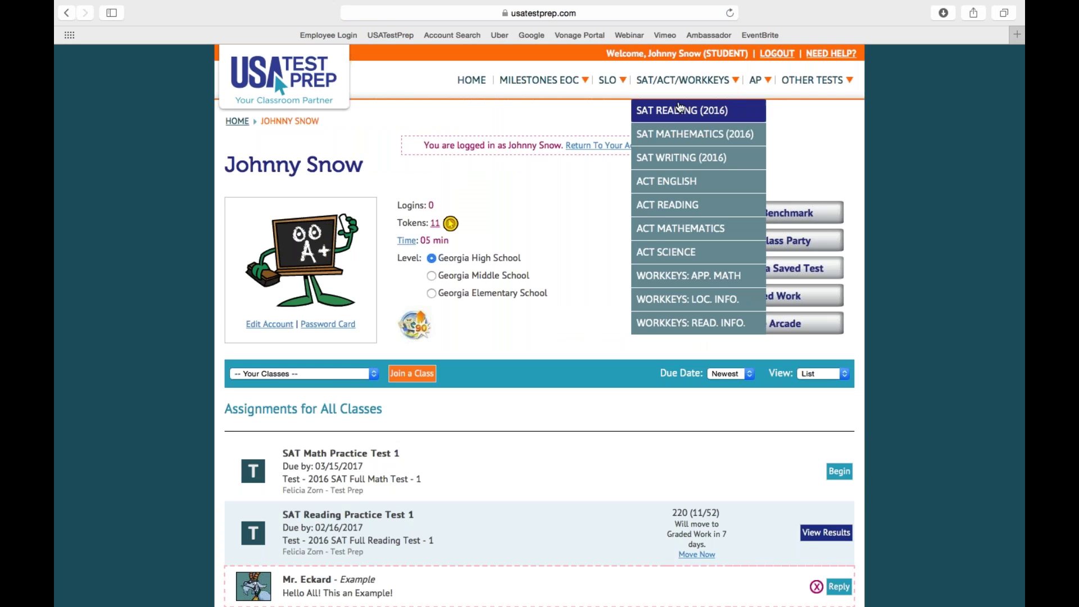
click(680, 108)
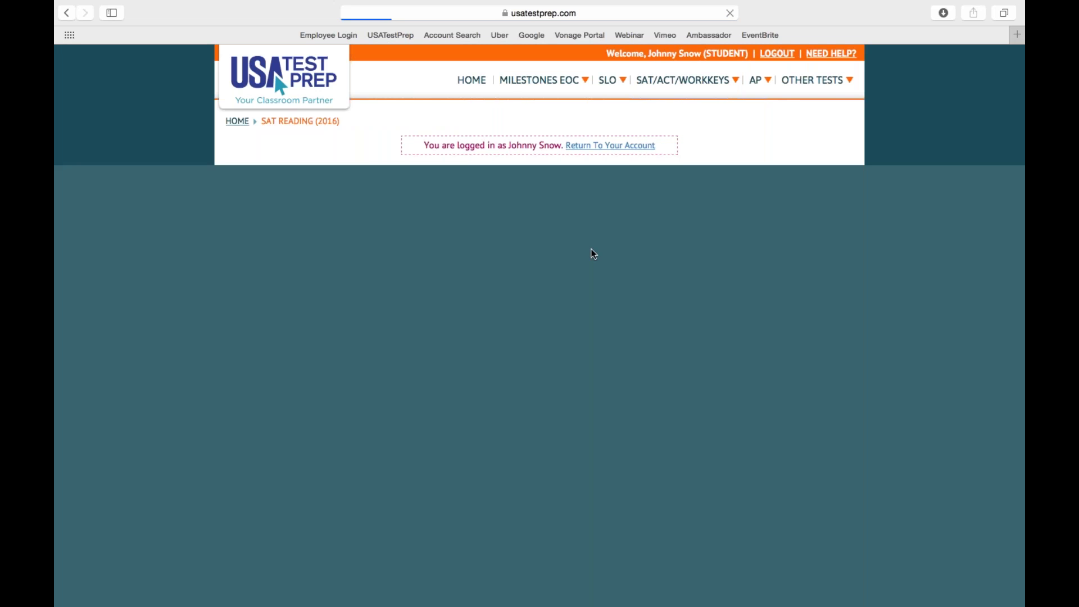
scroll(686, 264, down, 5)
scroll(747, 327, up, 5)
scroll(449, 227, down, 5)
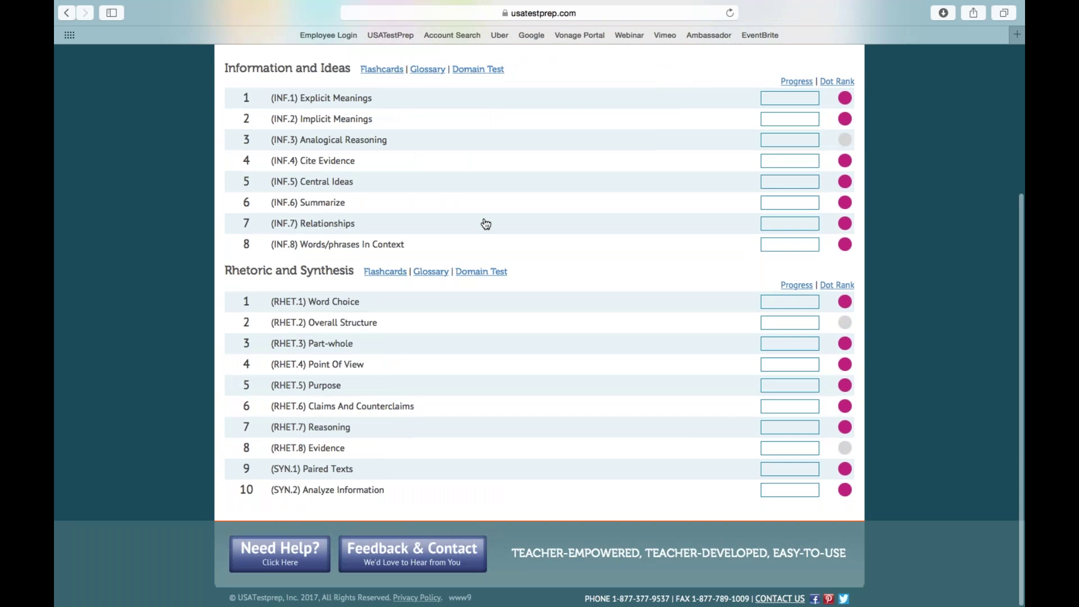
scroll(611, 156, up, 1)
click(836, 119)
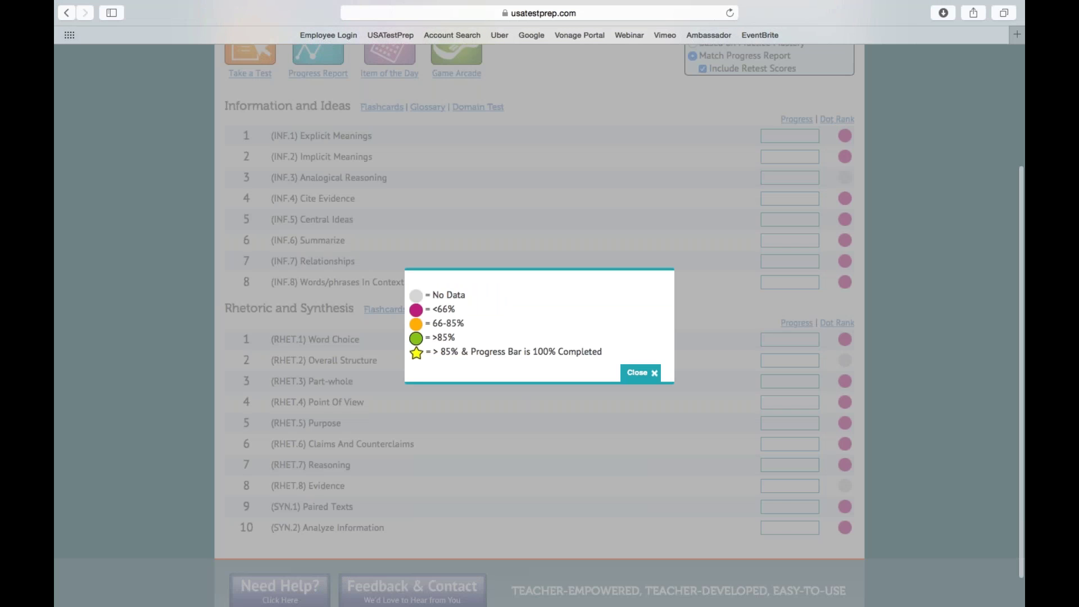
click(639, 372)
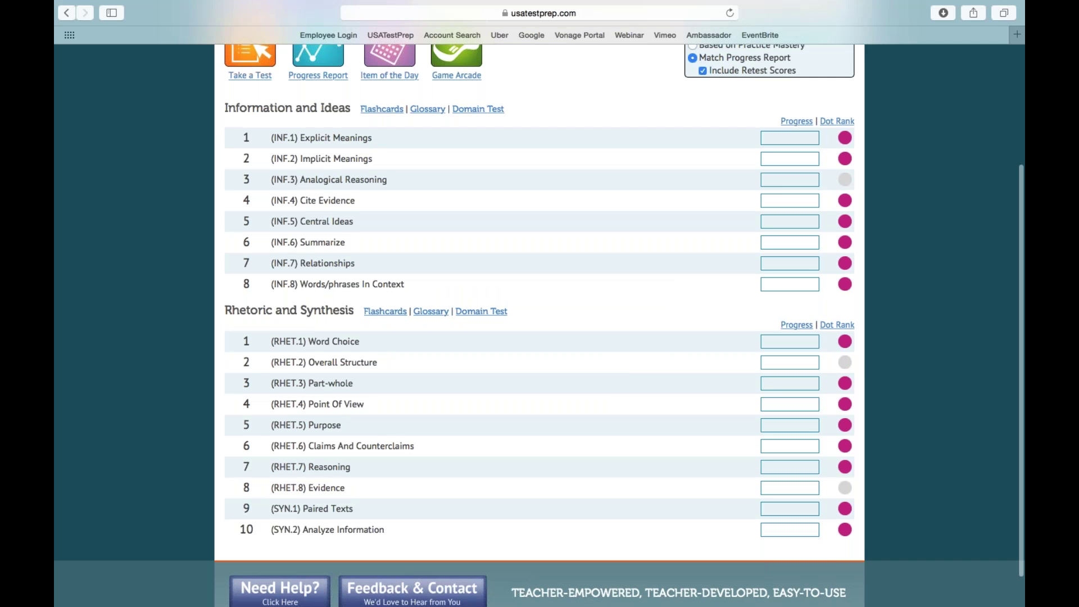
scroll(356, 251, up, 5)
Expand (INF.1) Explicit Meanings to show its activities, then go back to the student home page.
click(356, 251)
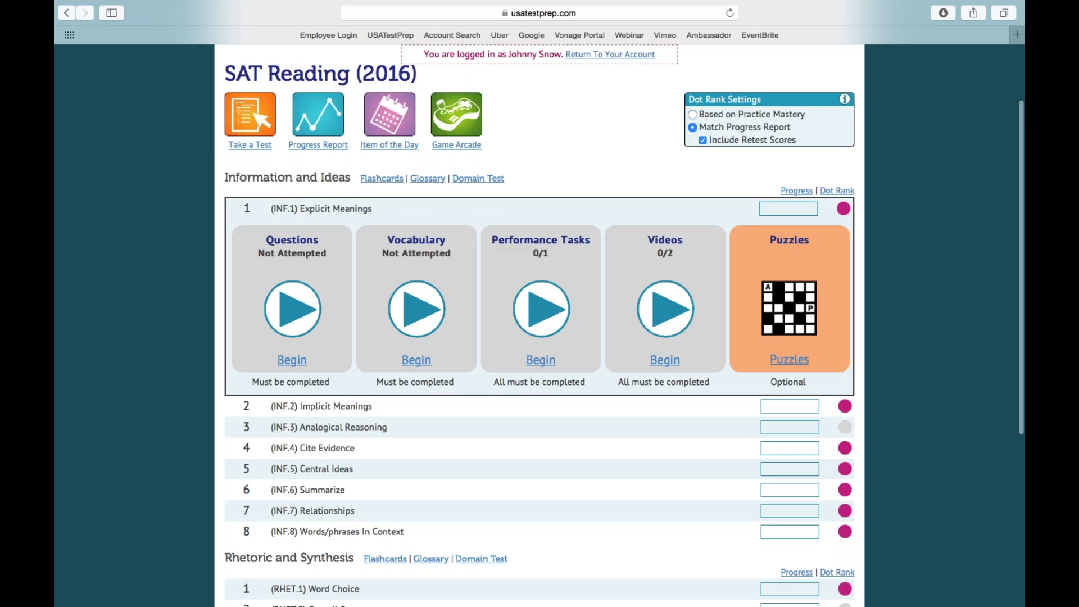
scroll(602, 267, up, 3)
scroll(555, 259, down, 5)
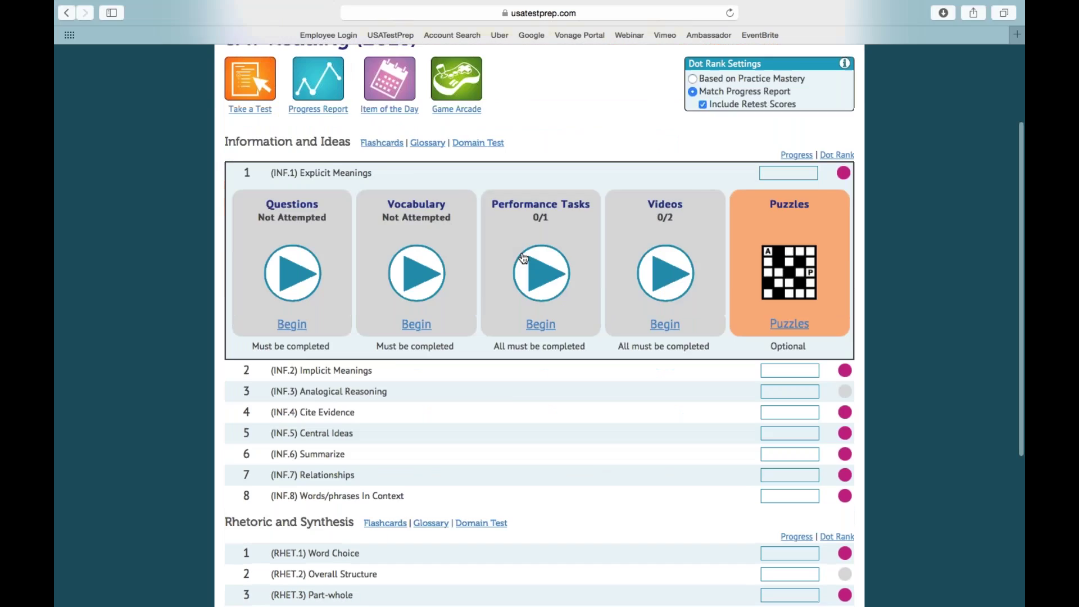
scroll(555, 259, up, 5)
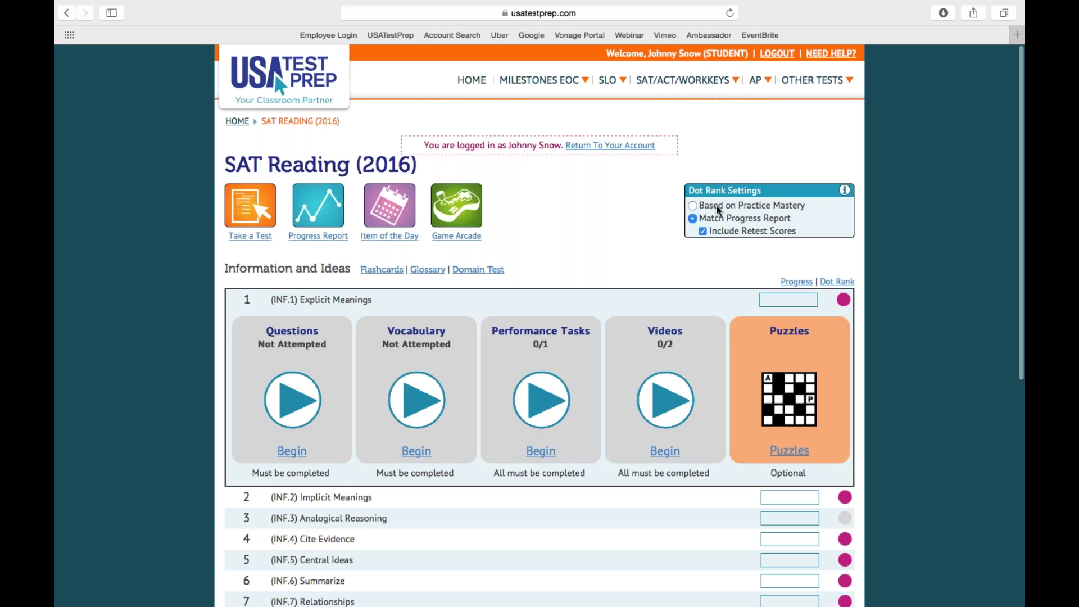
click(470, 79)
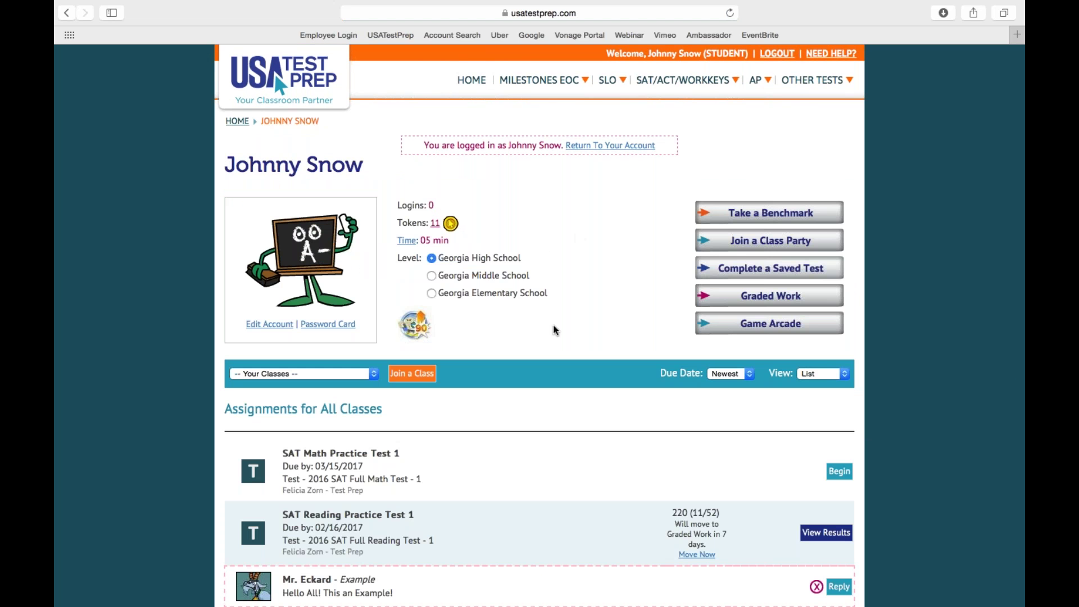
Scroll through the assignments listed on the student's home page.
scroll(598, 315, down, 15)
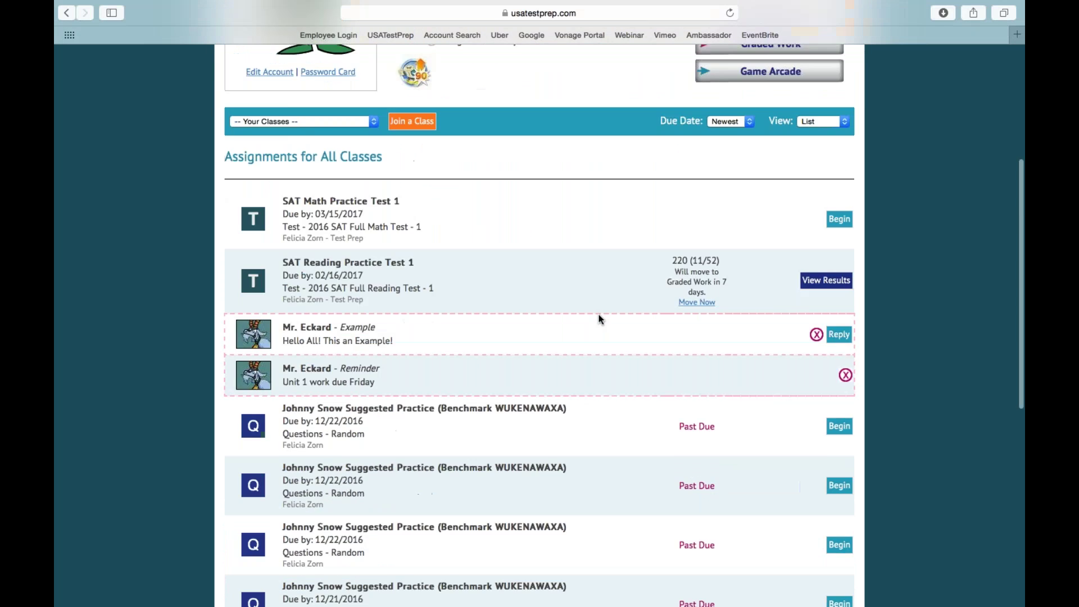
scroll(598, 318, down, 5)
scroll(598, 319, up, 20)
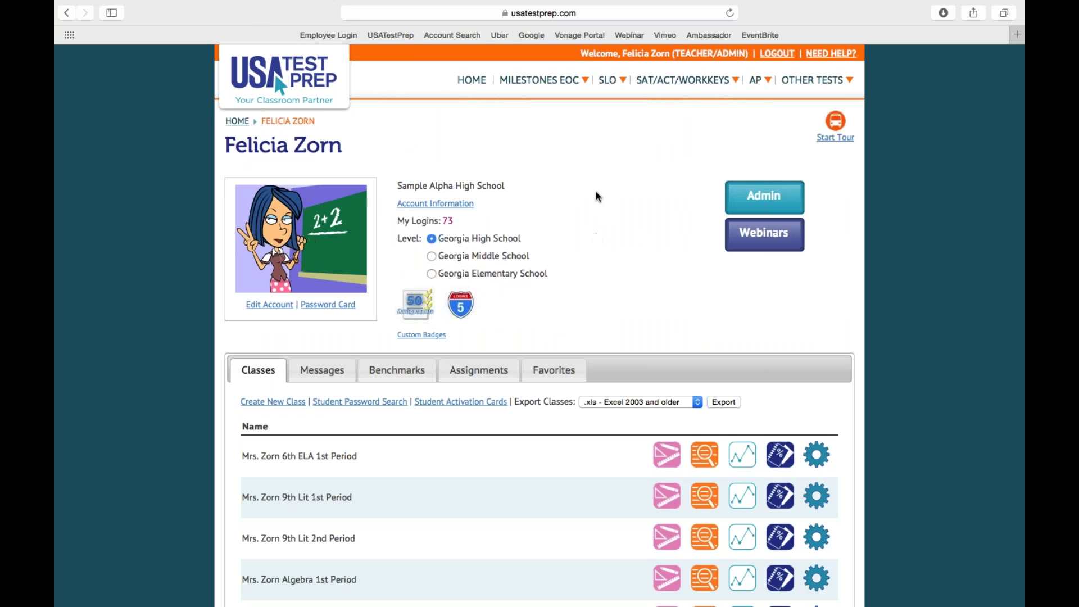
scroll(597, 197, down, 1)
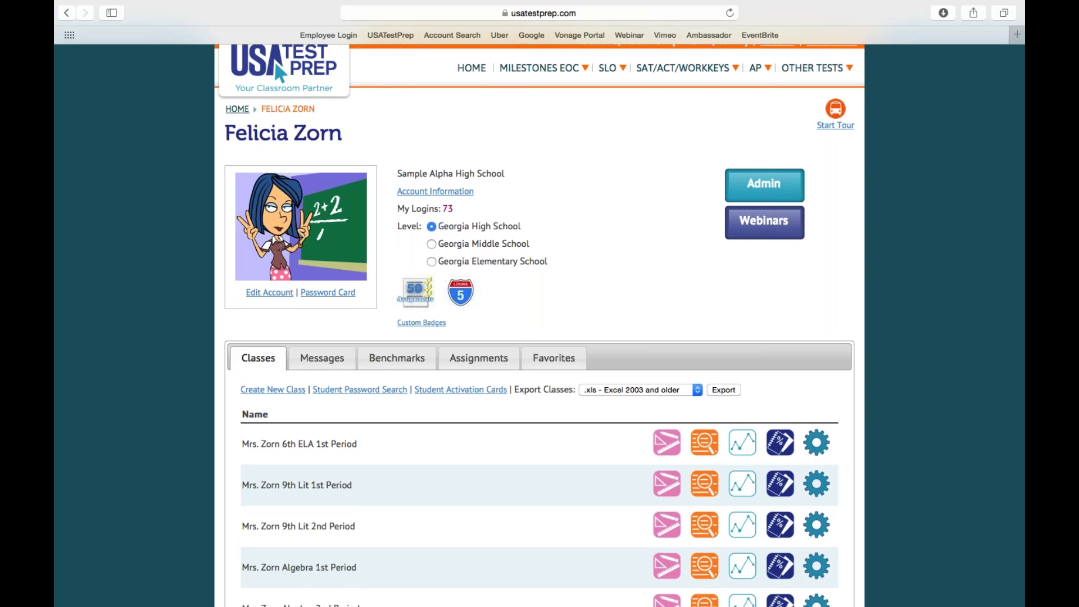
scroll(765, 185, down, 1)
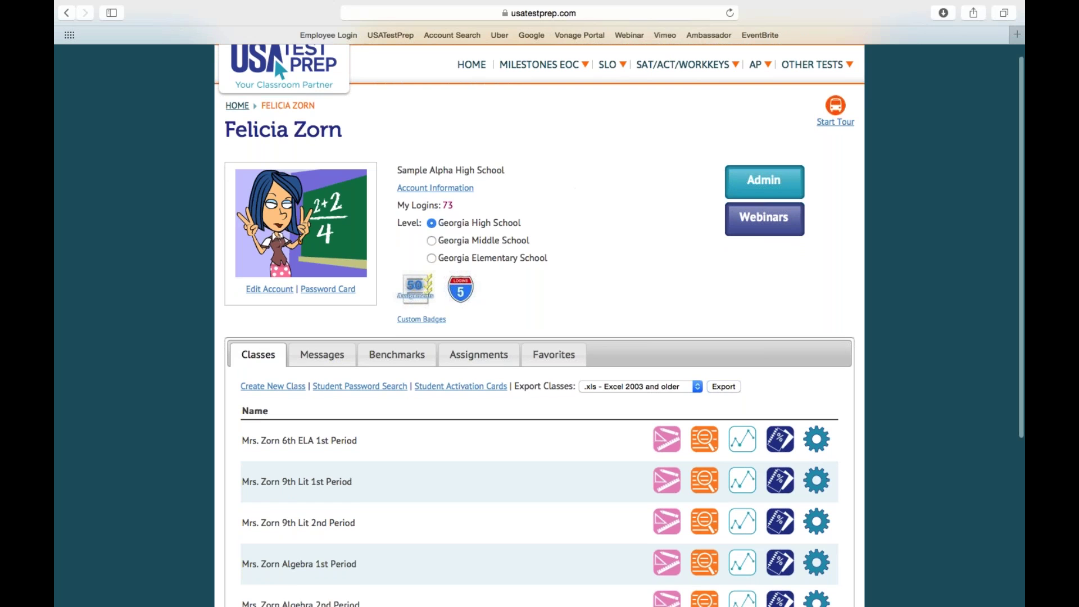